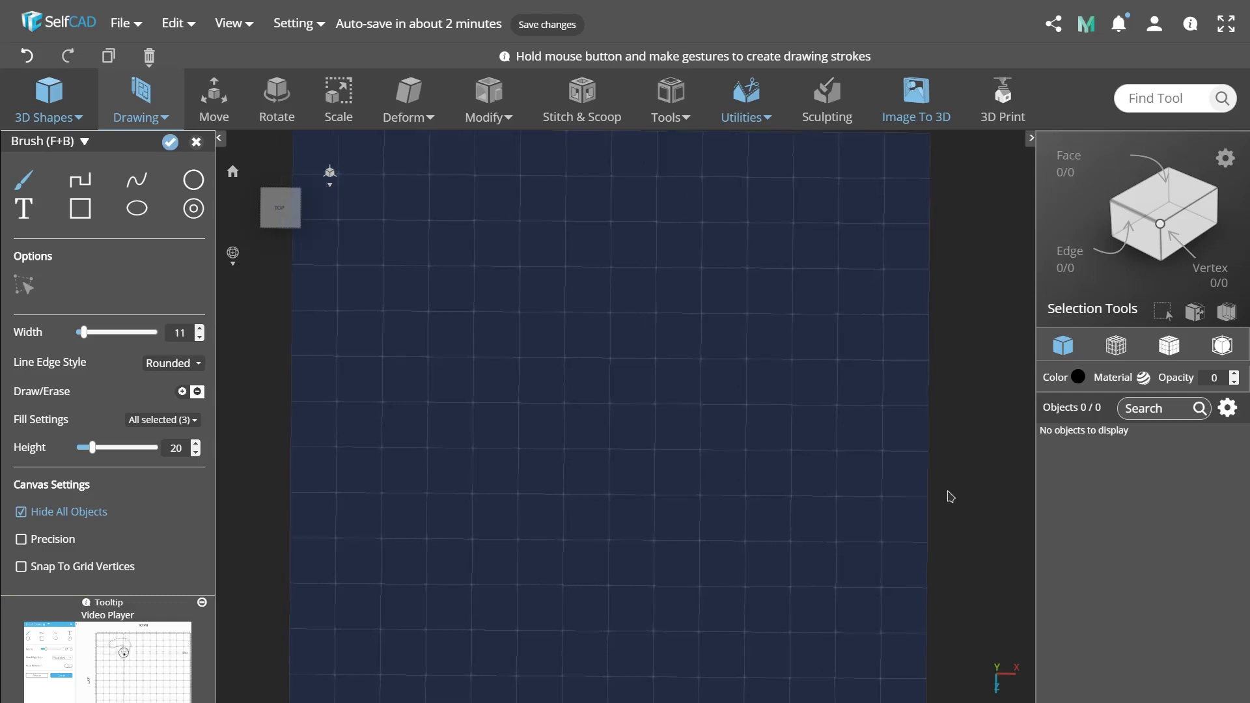
Draw a circle with a pointed triangular tail at its lower-left edge and finalize it as a 20 mm high speech bubble.
left_click(191, 180)
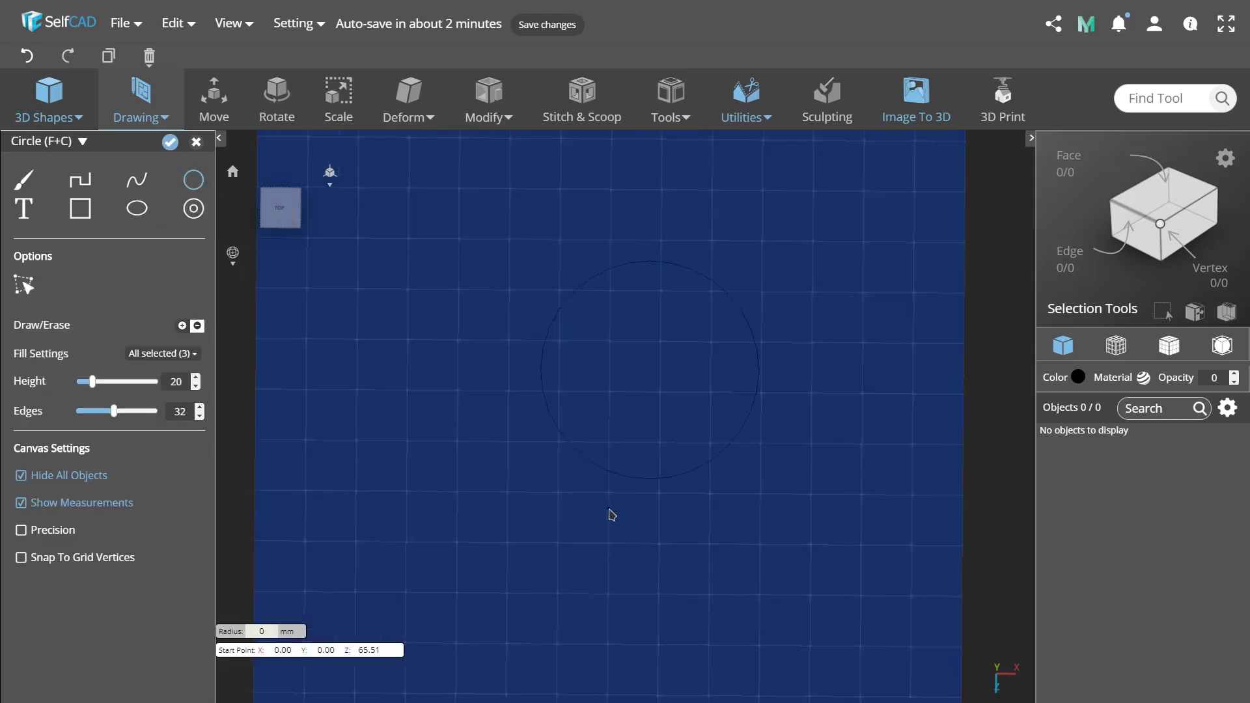
left_click(82, 181)
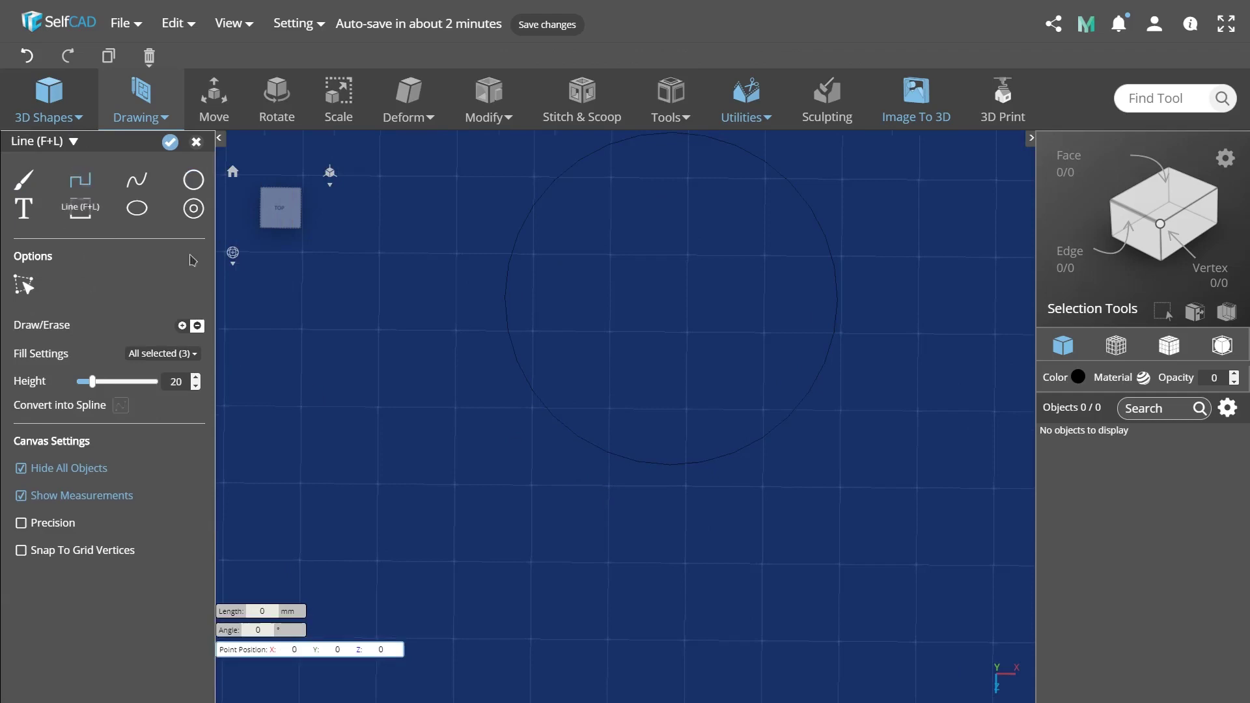
left_click(677, 472)
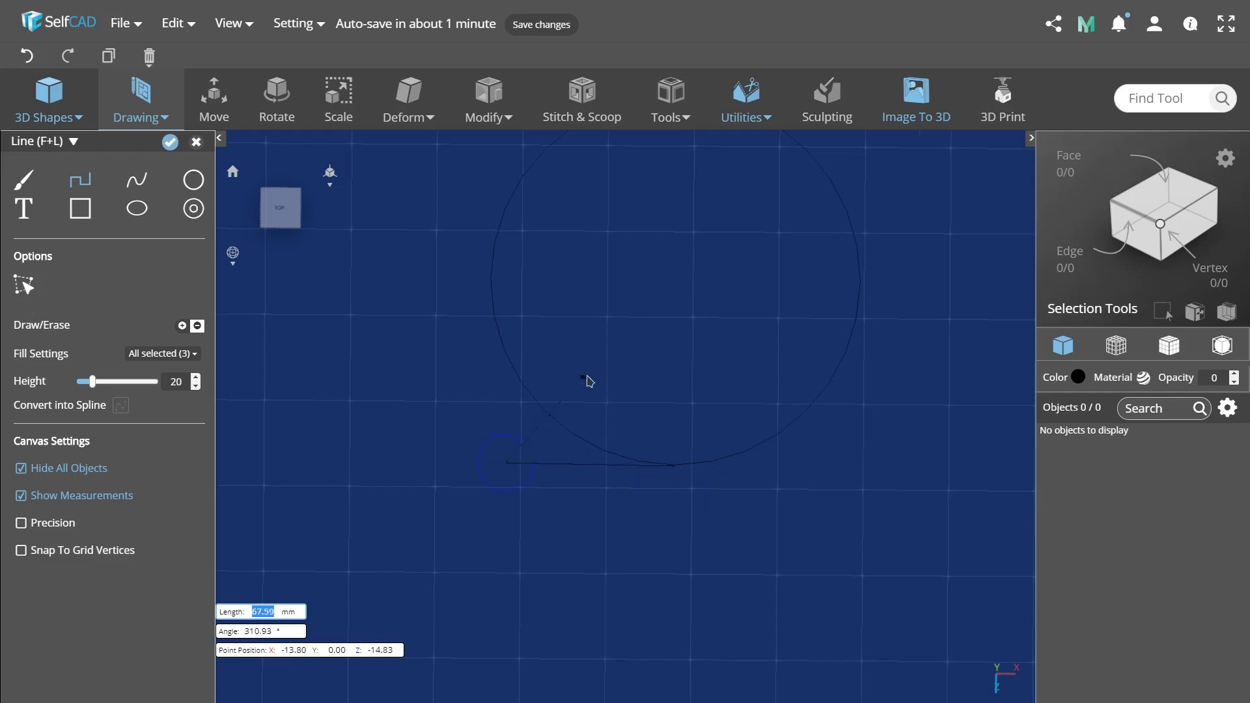
left_click(169, 142)
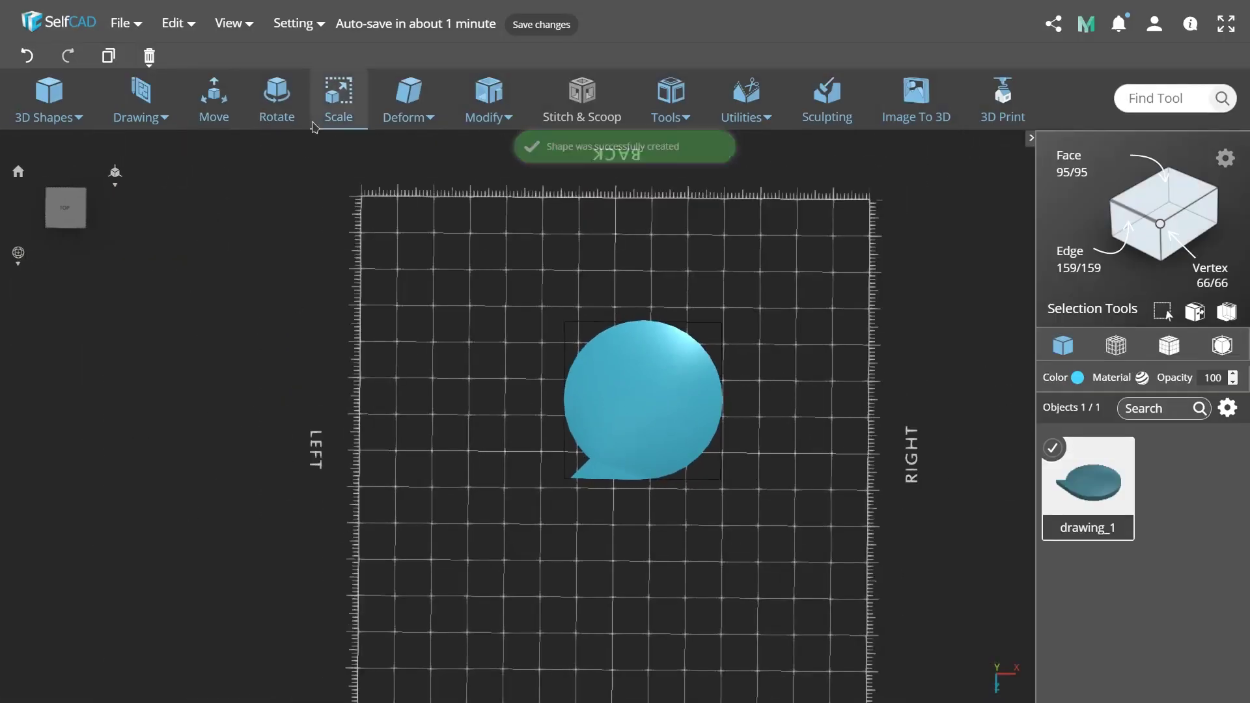
Move the speech bubble towards the back-left area of the grid and deselect it.
left_click(214, 97)
left_click_drag(618, 380, 485, 272)
left_click(608, 418)
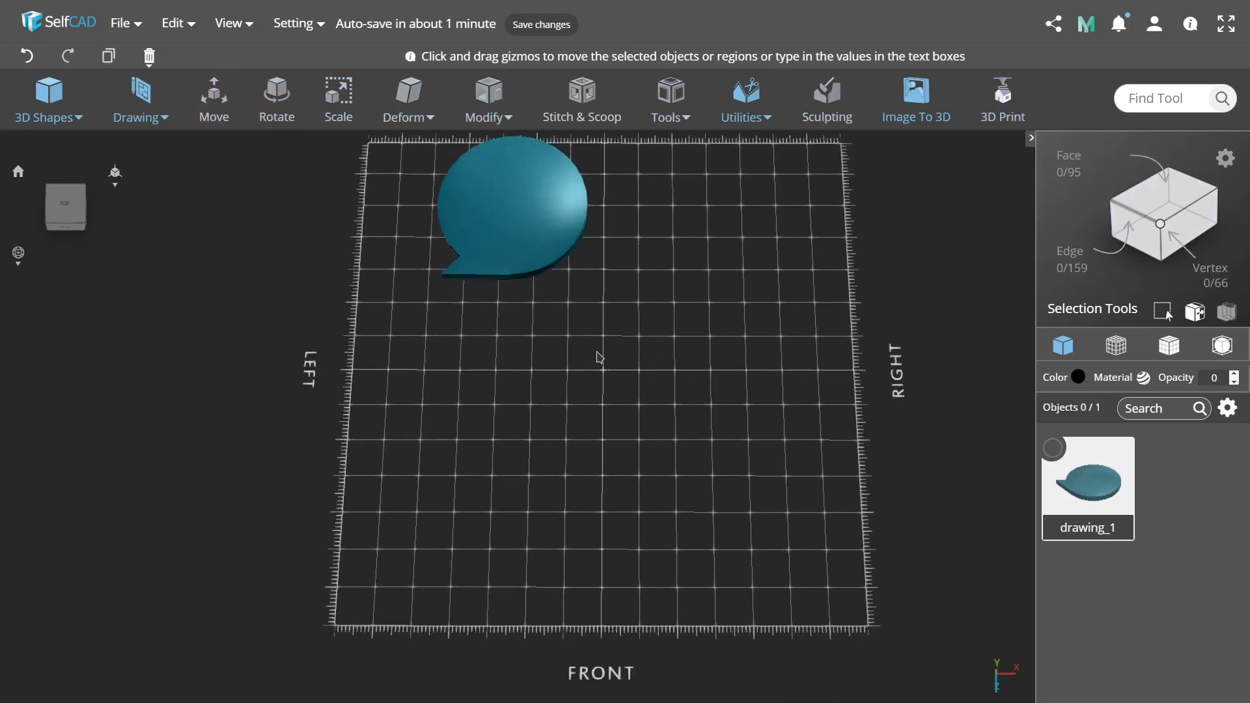
Draw a closed heart outline with a Free Hand spline at smoothness 4 and finalize it with a height of 20 mm.
left_click(141, 110)
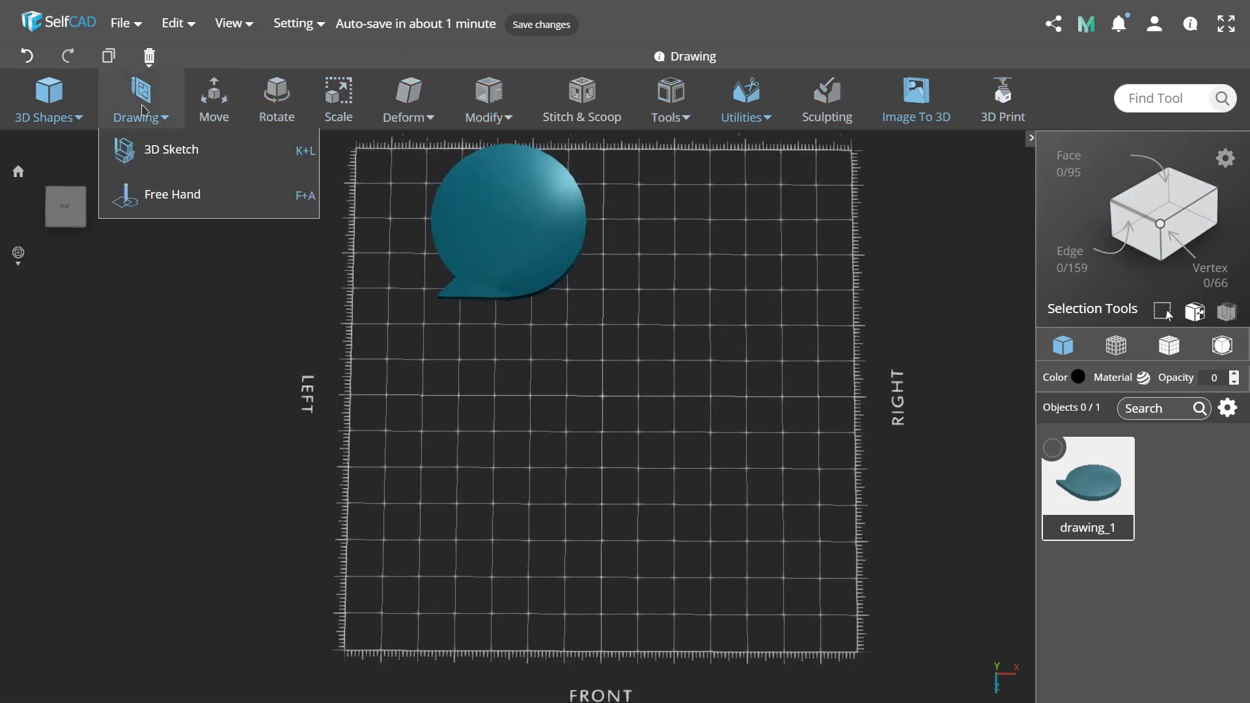
left_click(177, 197)
key("f+s")
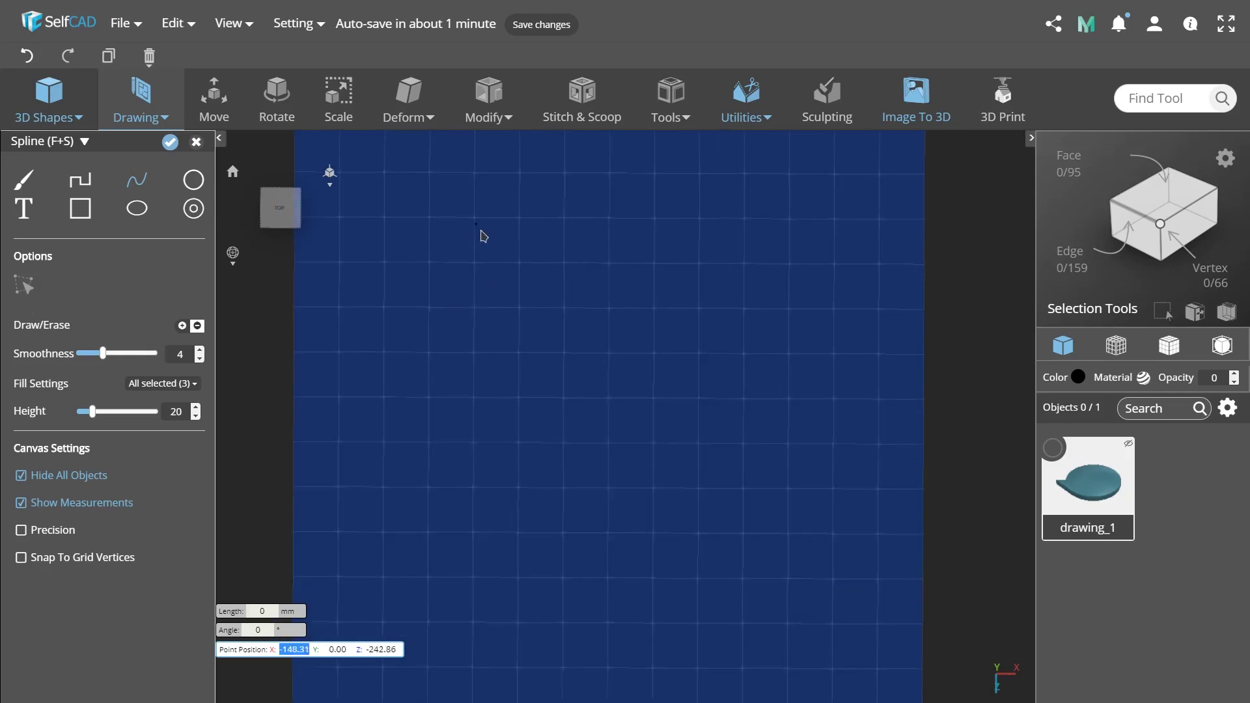
left_click(476, 302)
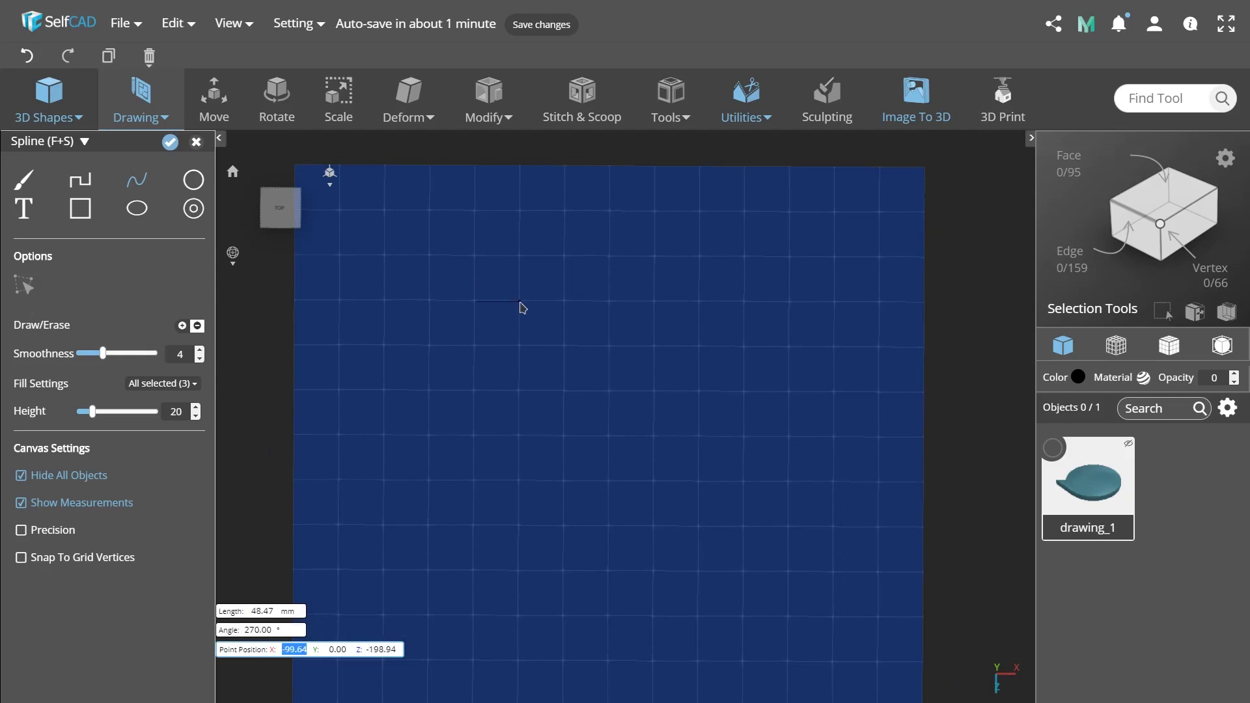
left_click(520, 306)
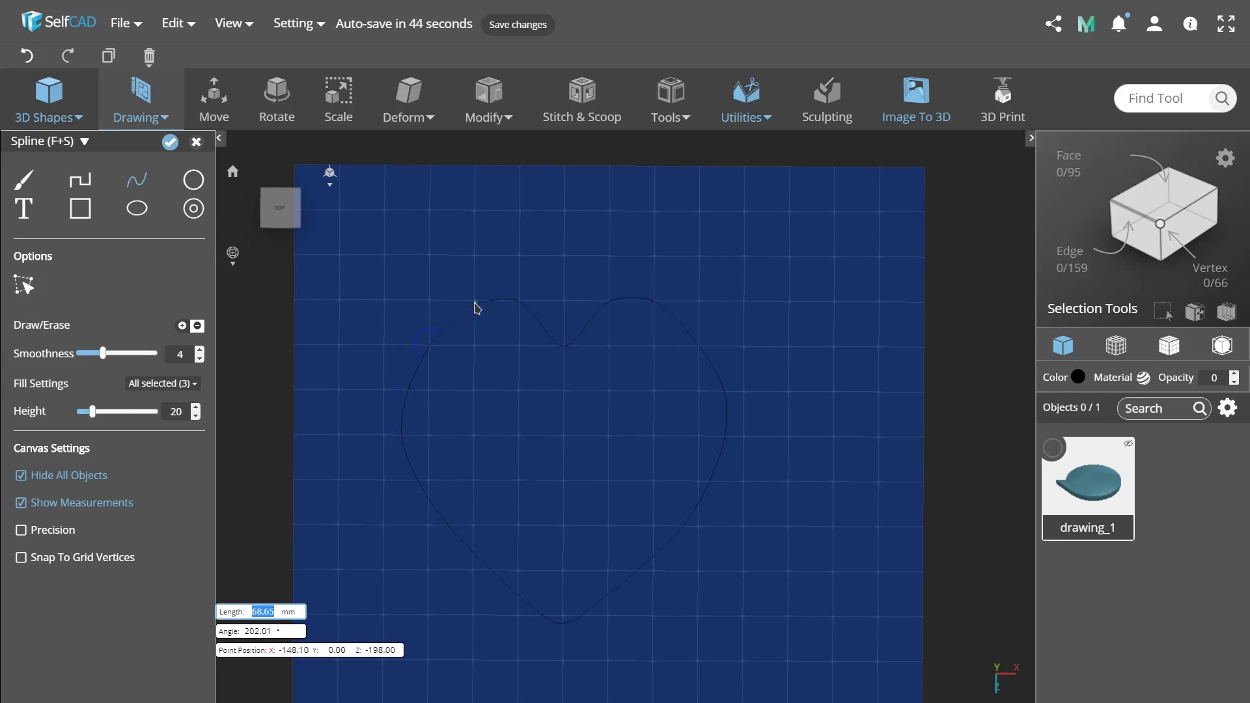
left_click(170, 142)
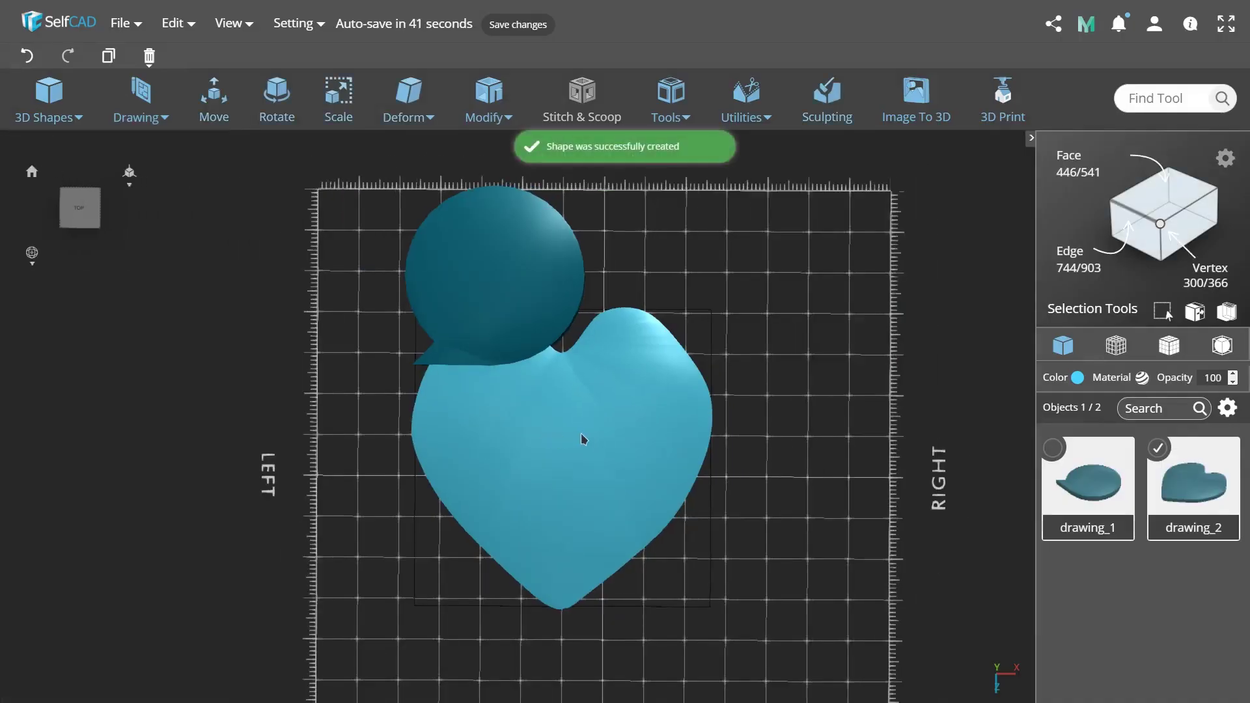
Move the heart clear of the speech bubble and scale it down uniformly to about 156 × 8.6 × 141 mm.
left_click(214, 97)
left_click_drag(552, 447, 568, 420)
left_click(339, 98)
left_click_drag(607, 518, 491, 330)
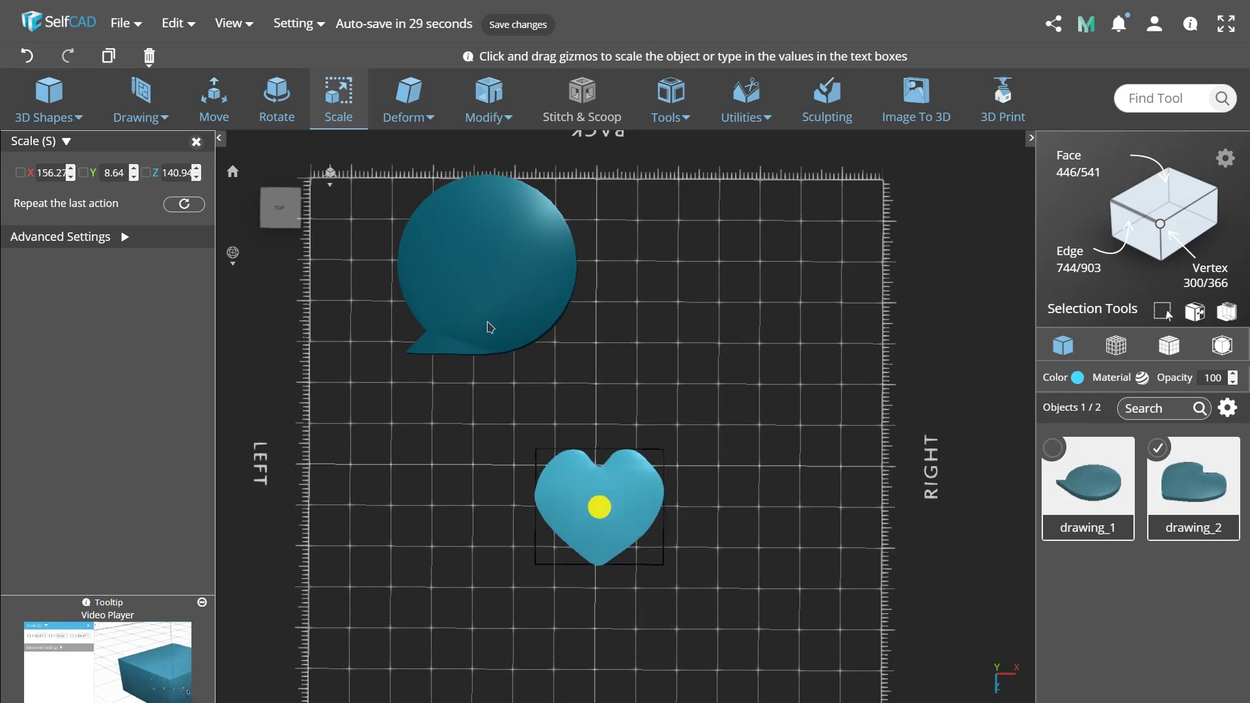
Move the heart above the speech bubble and centre it over the circular part at about X -133, Y 35, Z -239.
left_click(215, 117)
left_click_drag(597, 465, 448, 275)
left_click_drag(618, 381, 618, 274)
left_click_drag(458, 334, 457, 308)
left_click_drag(592, 254, 581, 332)
right_click_drag(581, 332, 656, 447)
left_click_drag(656, 448, 632, 410)
scroll(632, 410, "up", 3)
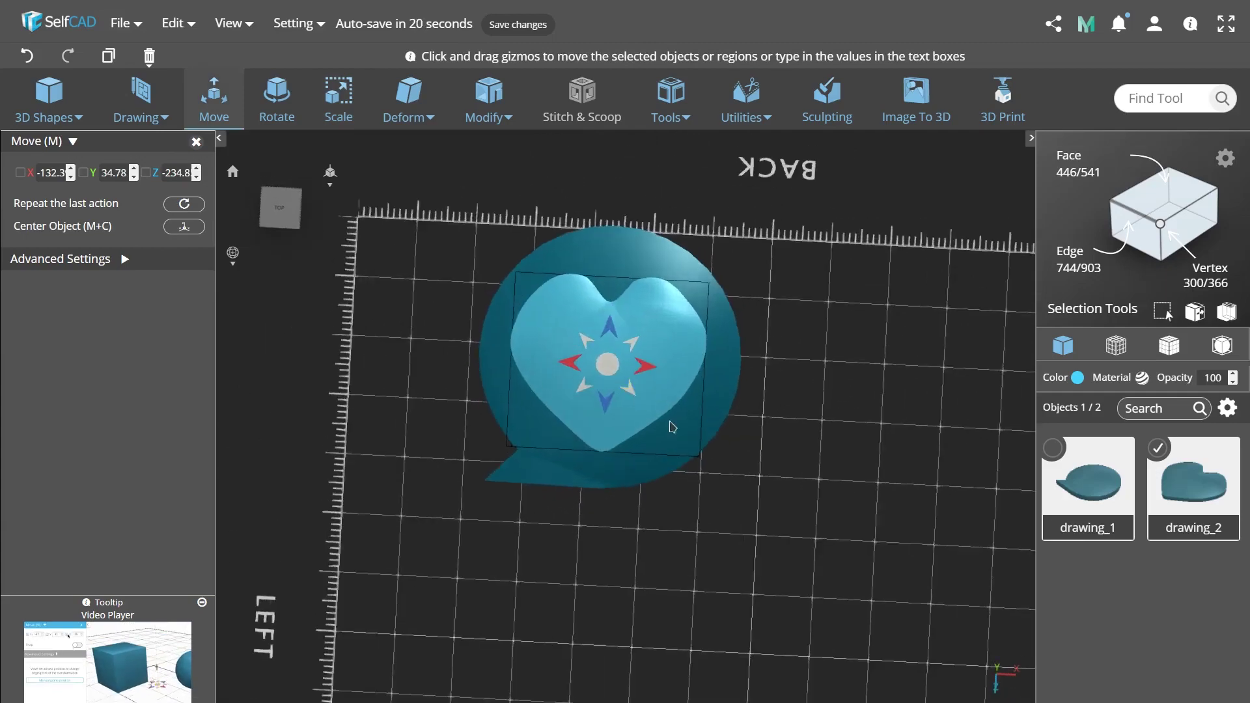
right_click_drag(671, 421, 696, 477)
mouse_move(654, 449)
left_mouse_down()
mouse_move(636, 441)
mouse_move(658, 449)
mouse_move(610, 479)
mouse_move(644, 445)
left_mouse_up()
right_click_drag(766, 449, 763, 482)
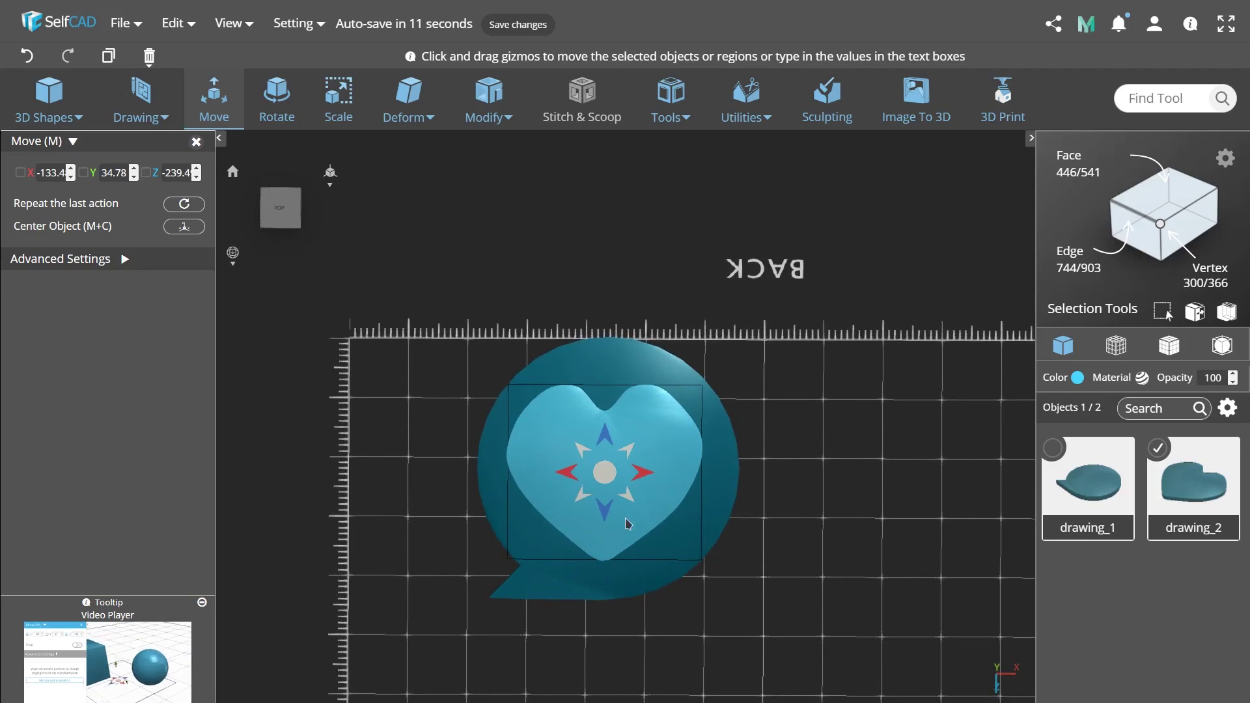
left_click_drag(611, 515, 570, 383)
Thicken the heart vertically and reduce its overall size to about 119 × 28 × 107 mm.
left_click(337, 98)
left_click_drag(775, 480, 591, 319)
scroll(645, 221, "up", 2)
right_click_drag(645, 221, 689, 387)
left_click_drag(691, 391, 775, 537)
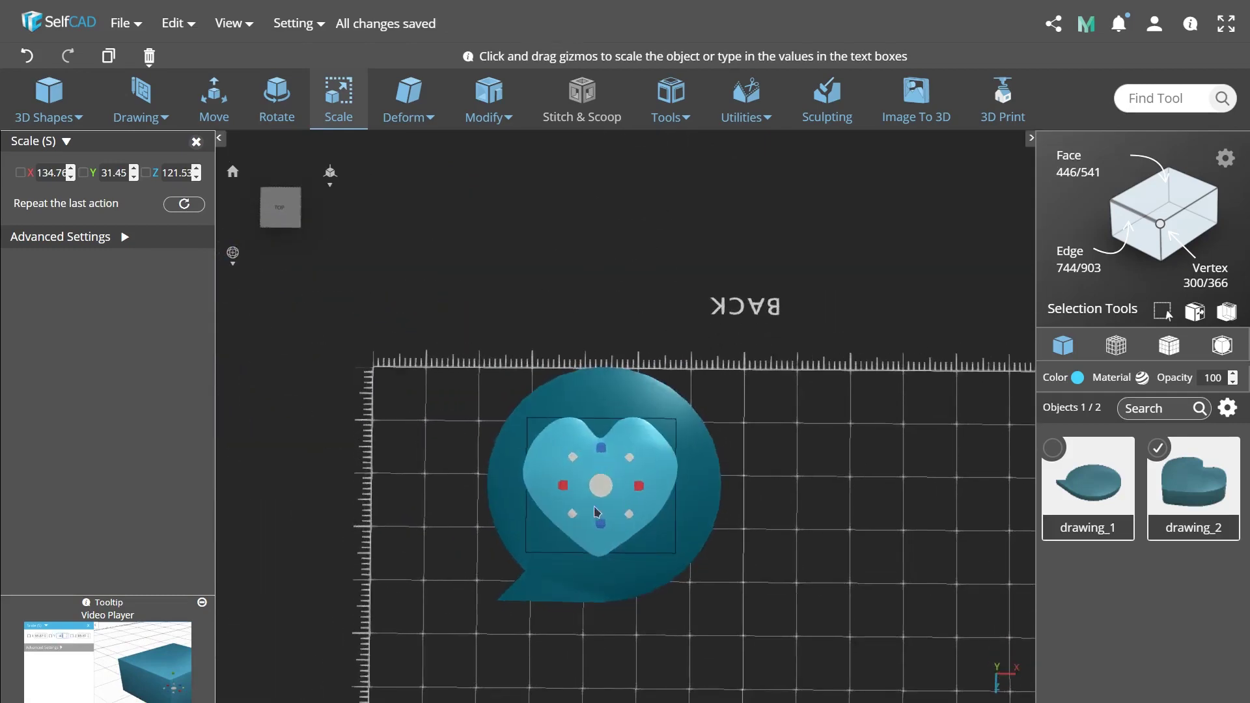
left_click_drag(601, 487, 578, 441)
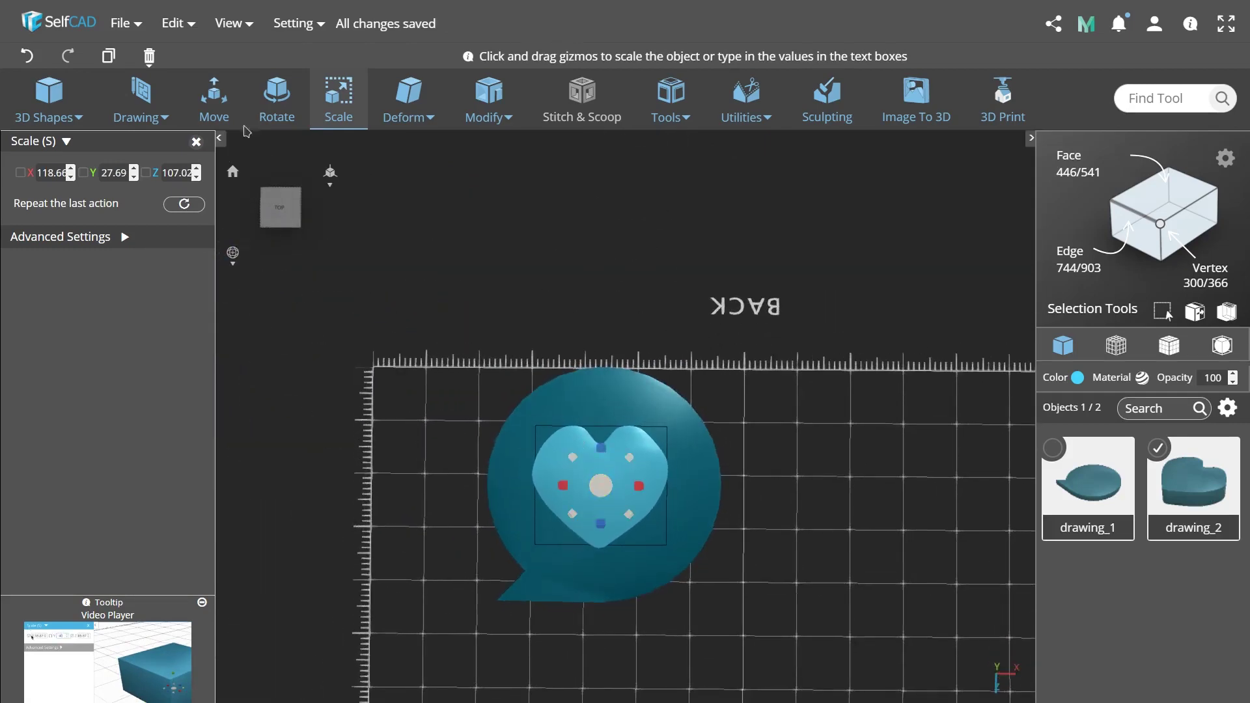
Recentre the heart at about X -130, Z -238 and lower it partly into the speech bubble.
key("m")
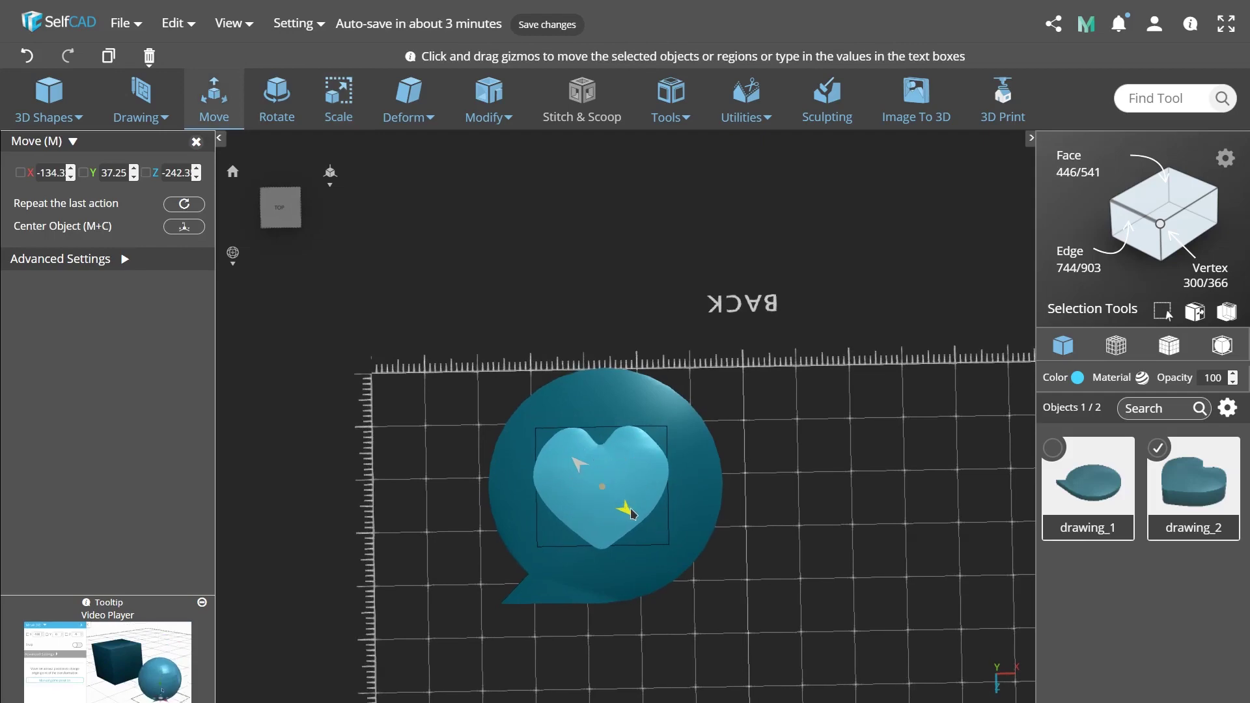
left_click_drag(627, 510, 639, 517)
left_click_drag(750, 526, 657, 448)
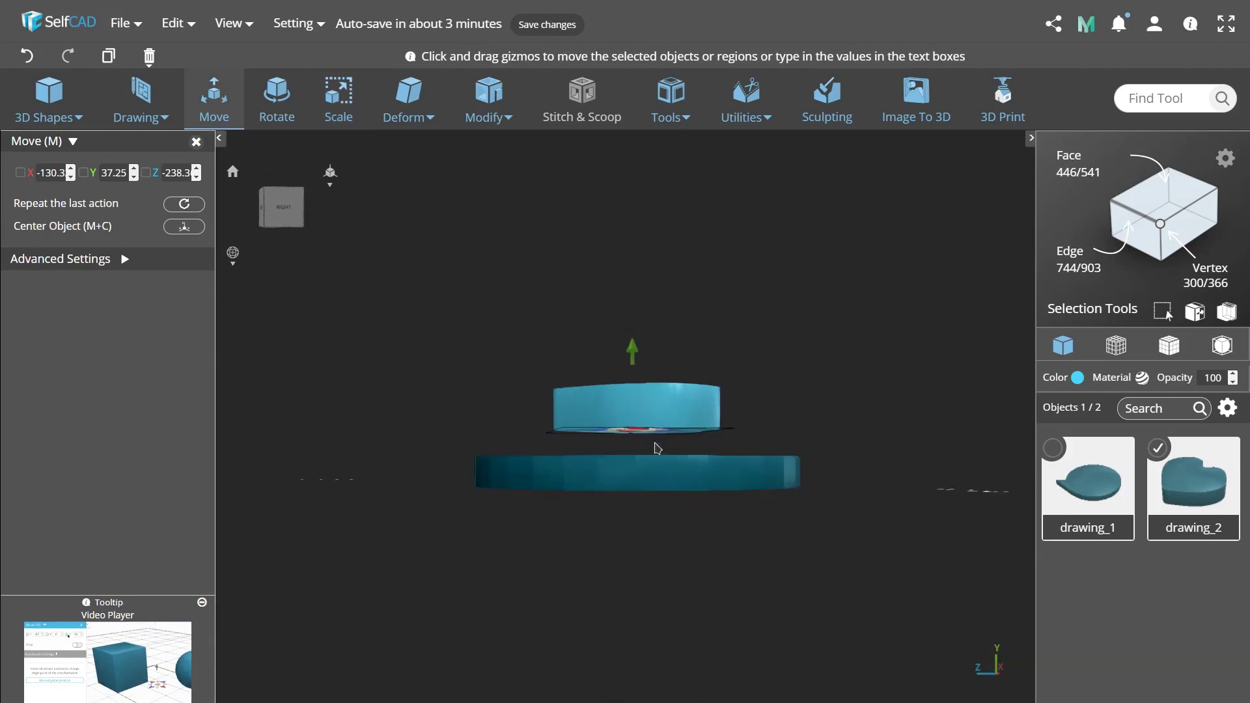
left_click_drag(635, 351, 637, 406)
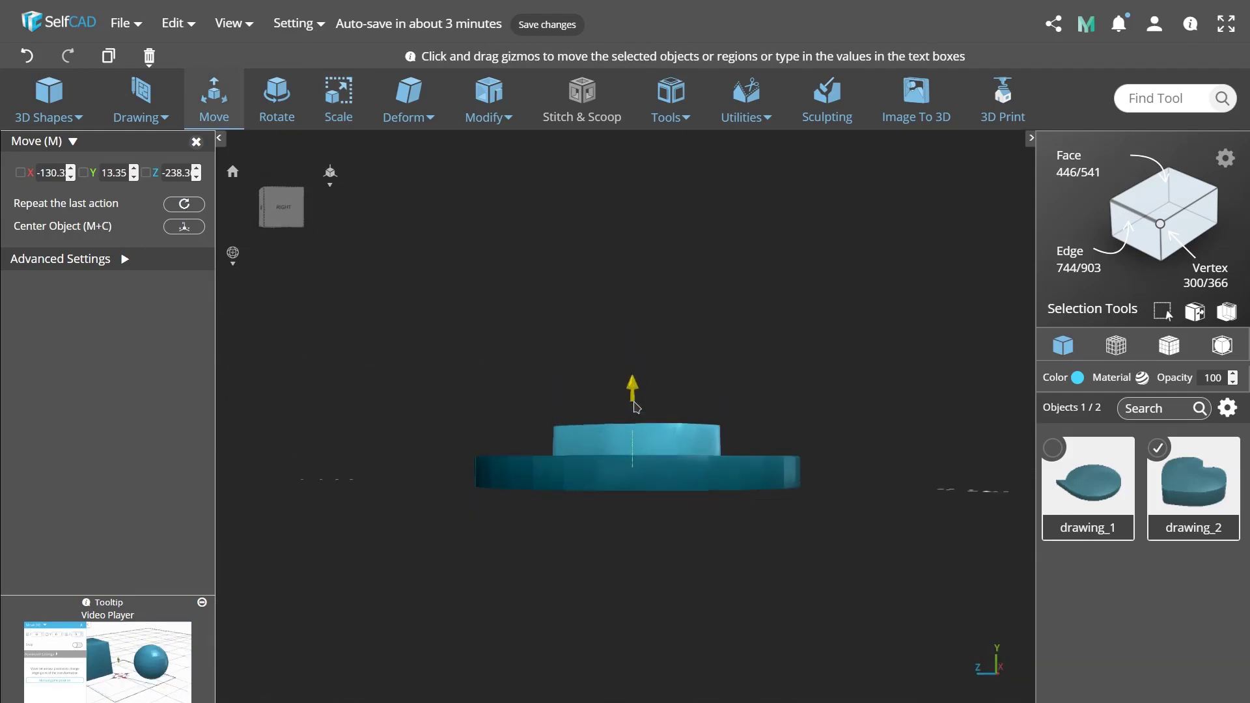
Set the speech bubble's opacity to 50 and inspect how deep the heart sits inside it.
left_click(729, 477)
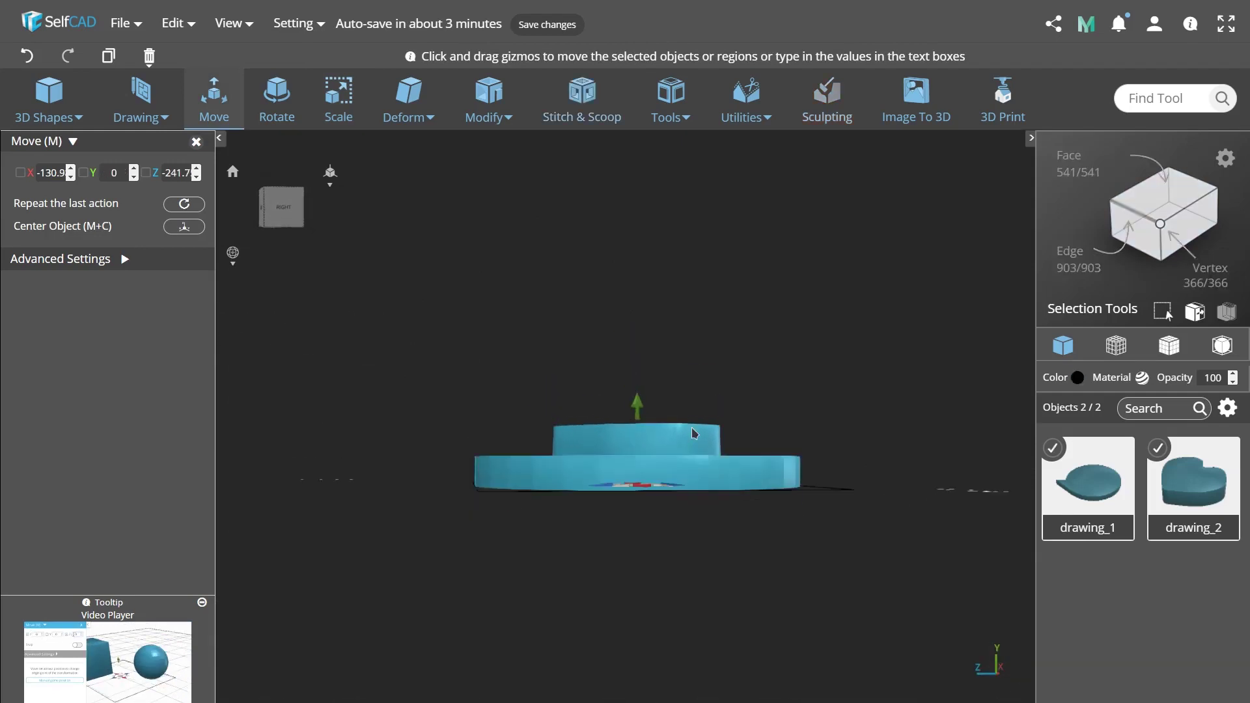
left_click(1213, 377)
type("50")
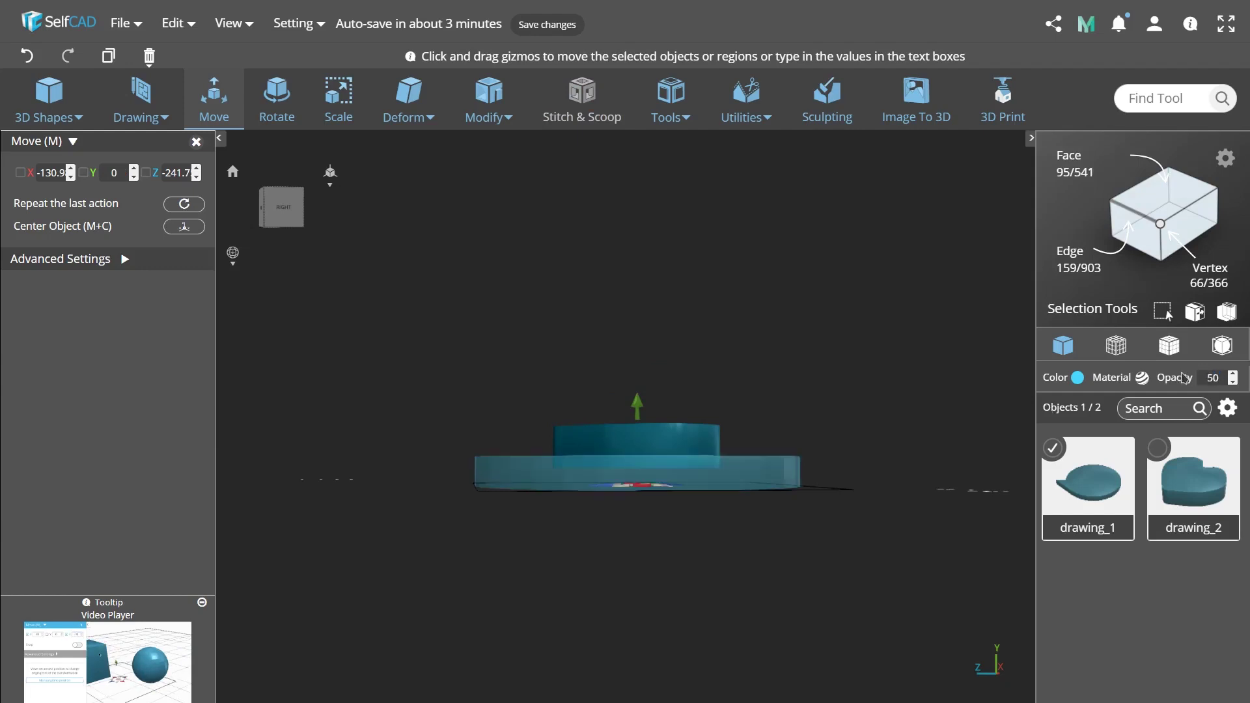
left_click_drag(760, 516, 757, 509)
left_click(670, 431)
left_click(729, 473)
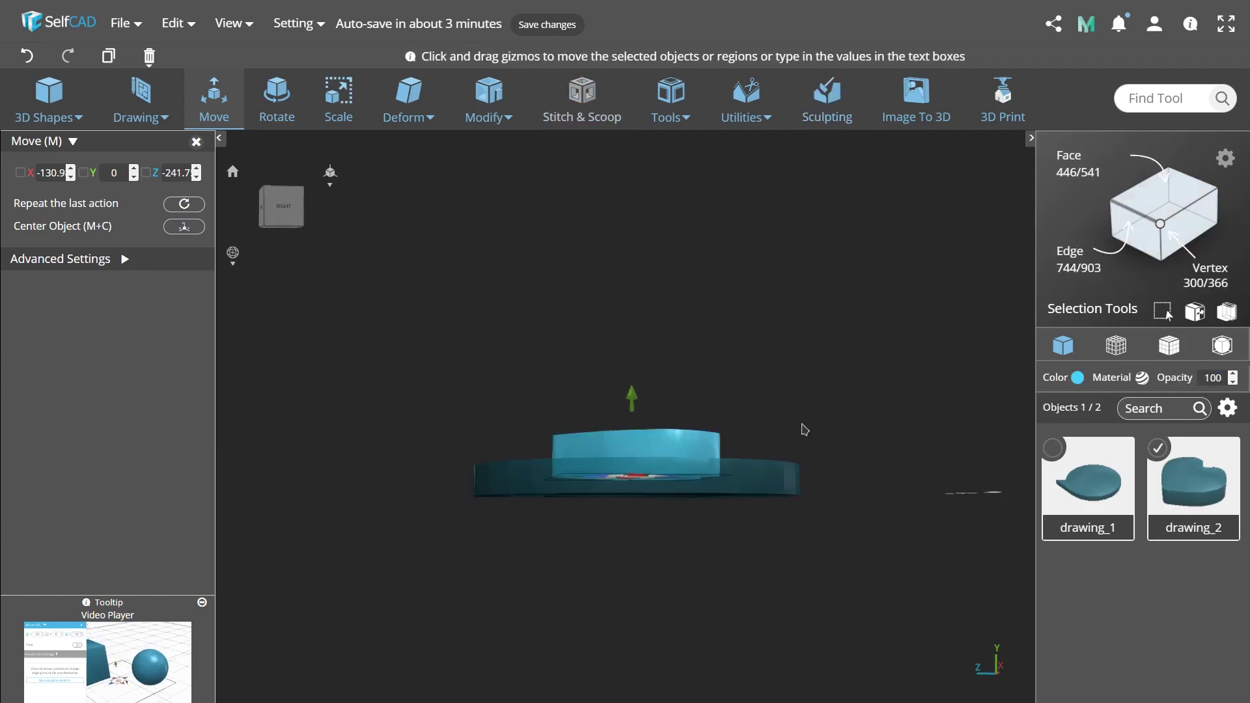
left_click(752, 412)
Check the speech bubble's height and set the heart's Y position to 10.
left_click(746, 488)
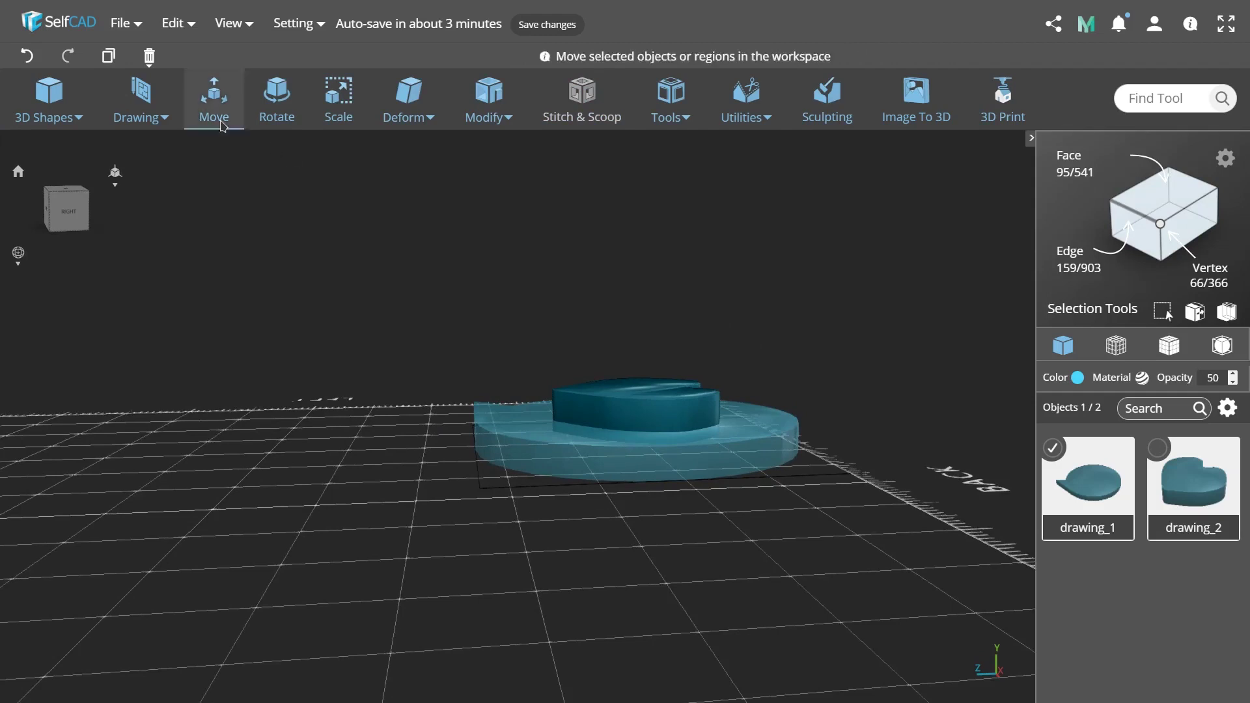
left_click(339, 103)
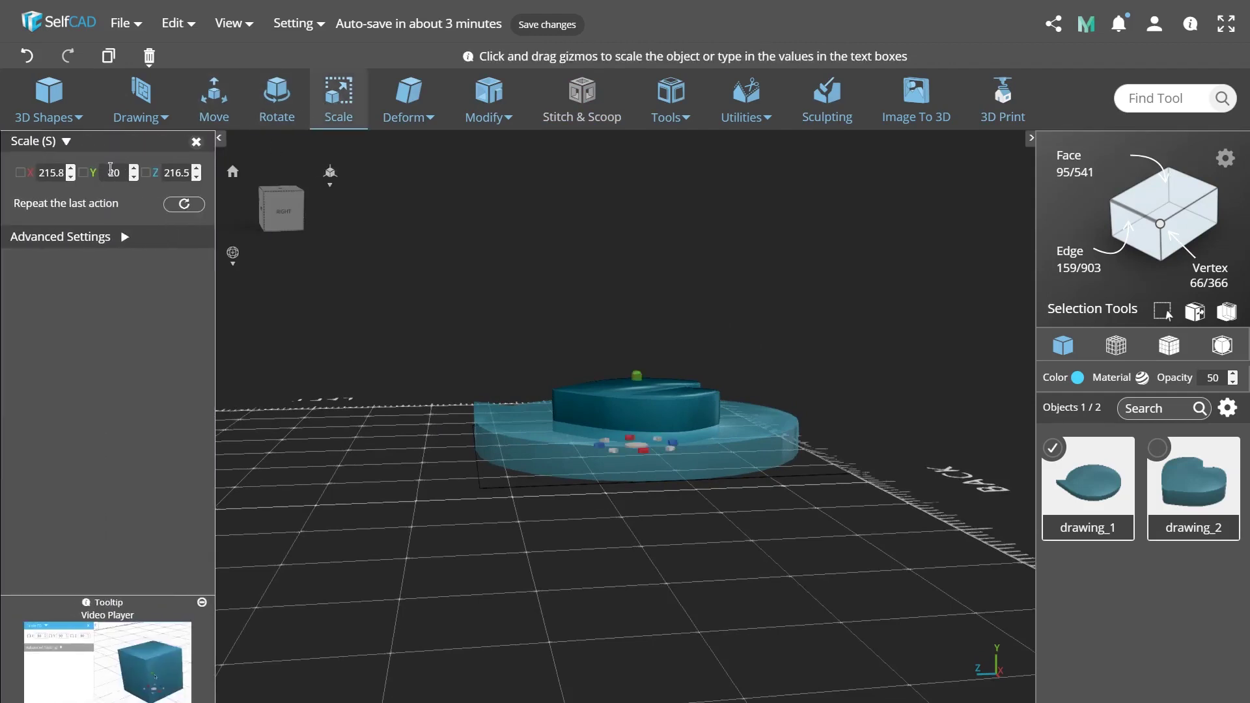
left_click(652, 468)
left_click(653, 417)
left_click_drag(656, 499, 653, 470)
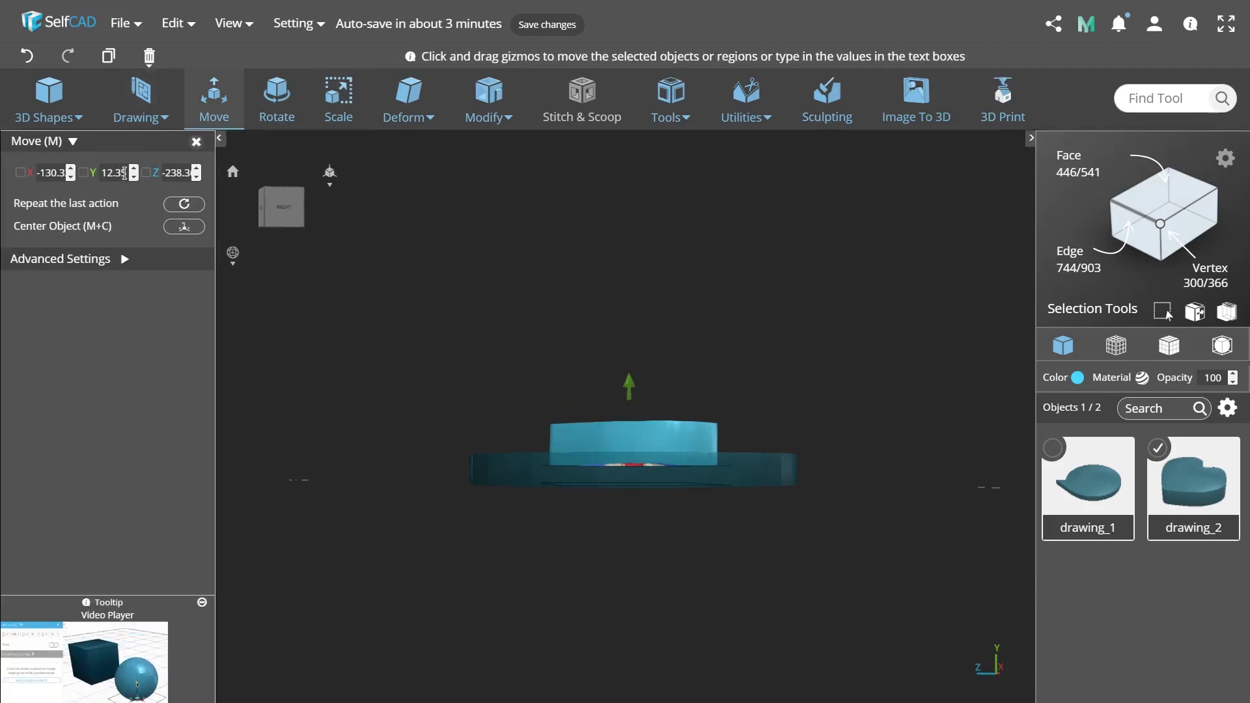
type("10")
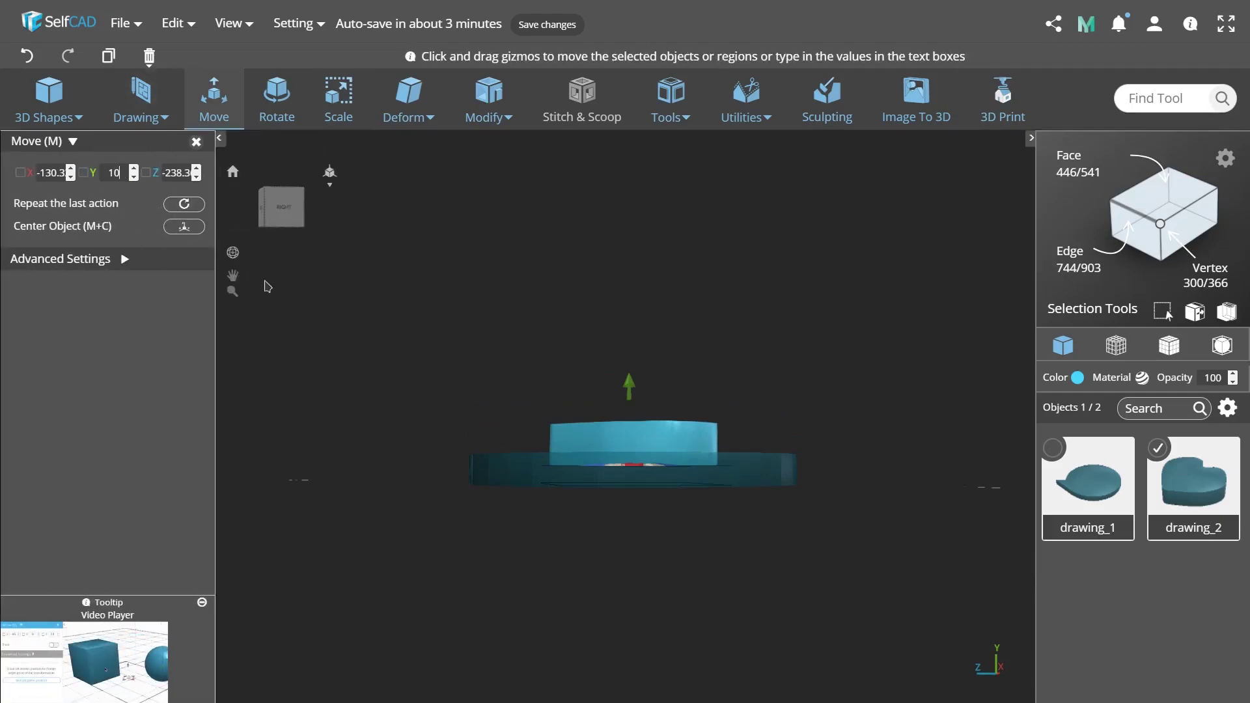
left_click(458, 354)
Subtract the heart from the speech bubble with the Difference operation of Stitch & Scoop.
left_click_drag(457, 354, 659, 472)
scroll(644, 468, "down", 3)
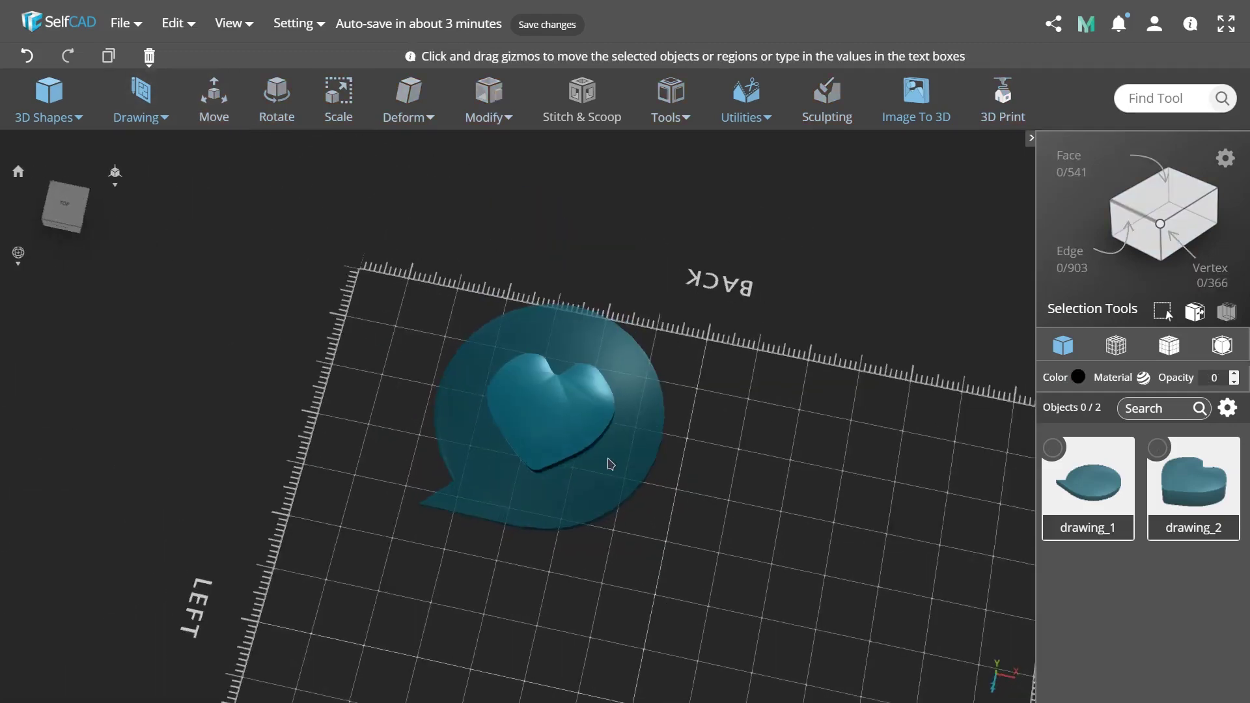
left_click(600, 432)
left_click(607, 352)
left_click(582, 98)
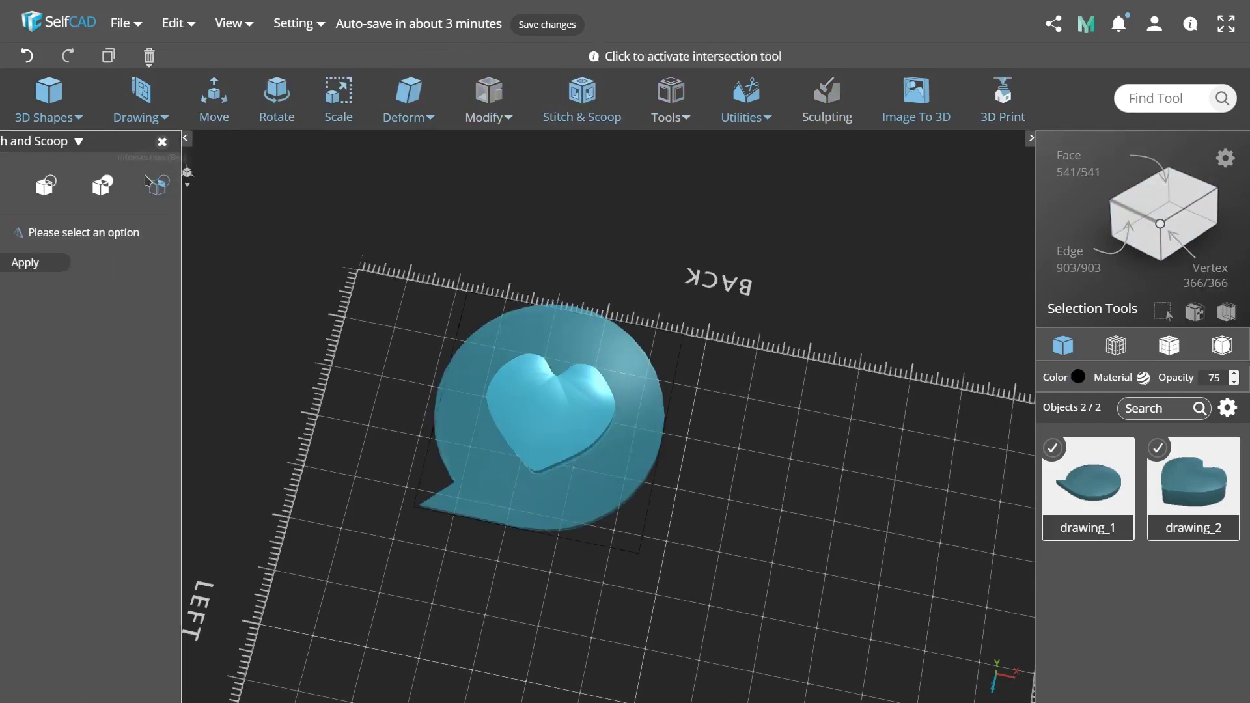
left_click(79, 185)
left_click(52, 252)
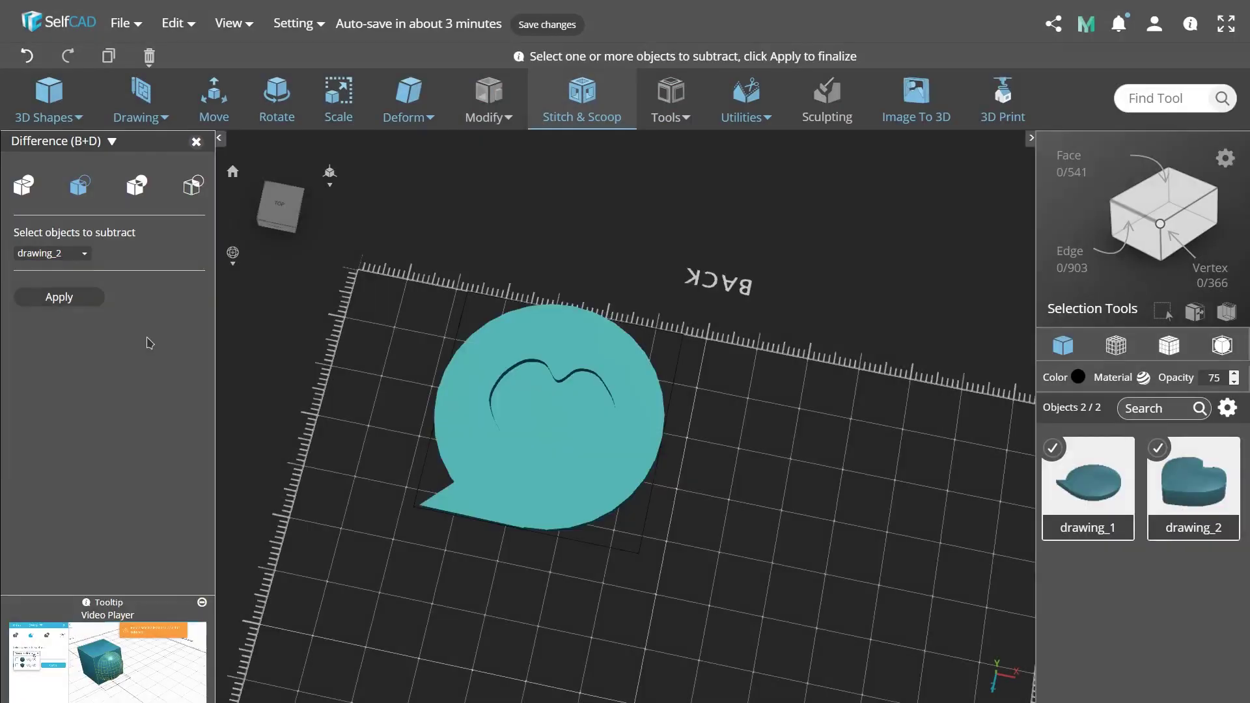
left_click(56, 295)
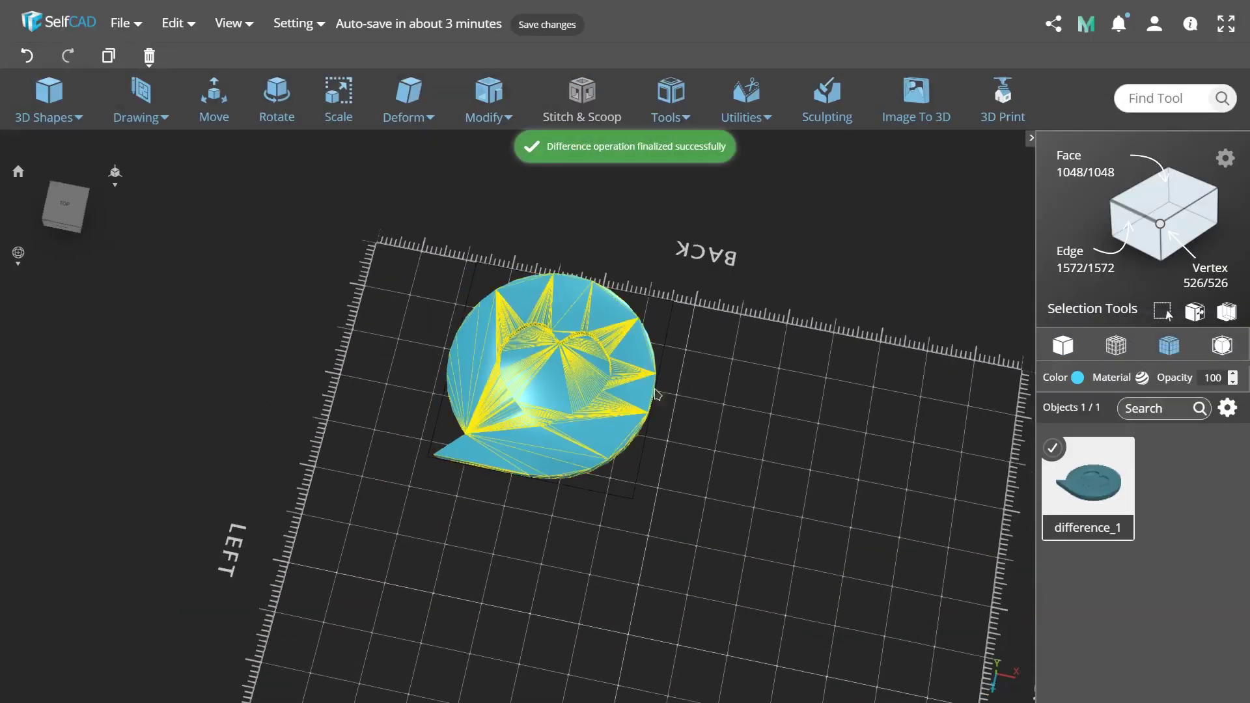
Inspect the mesh of the bubble with the heart recess and apply Resolution to it at detail level 3.
scroll(498, 374, "up", 5)
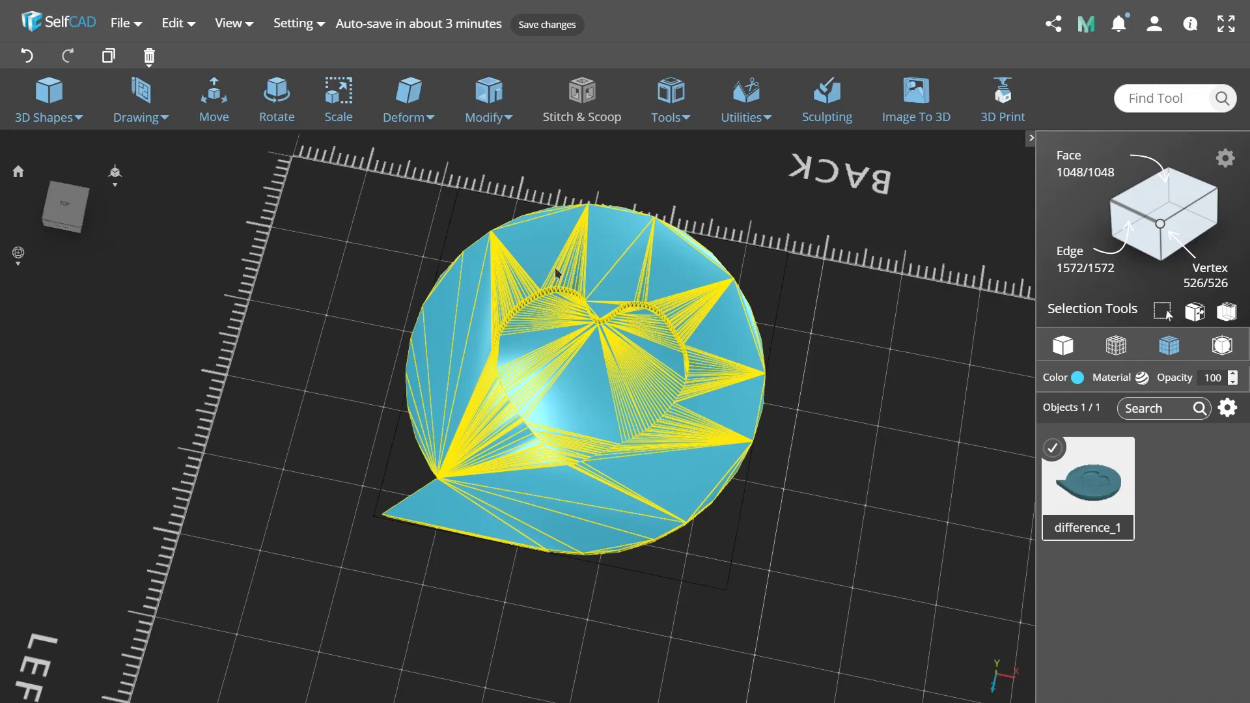
left_click(1062, 347)
left_click_drag(821, 560, 710, 582)
left_click(1168, 345)
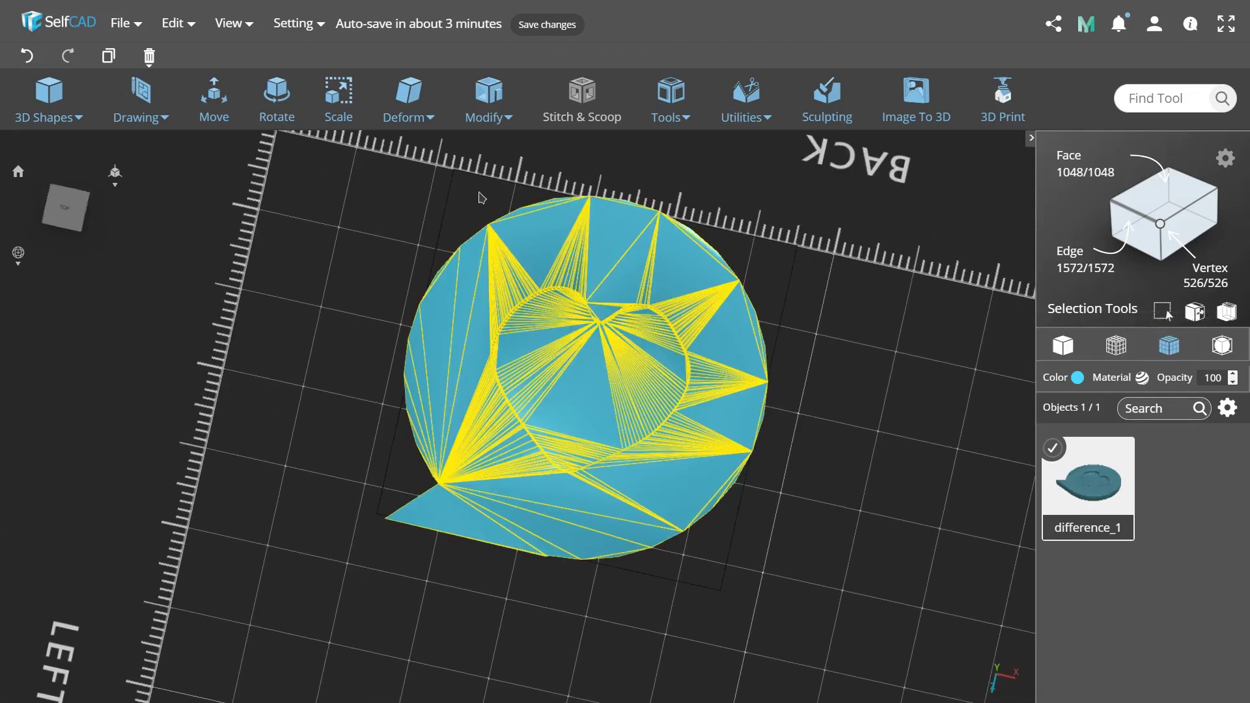
left_click(489, 107)
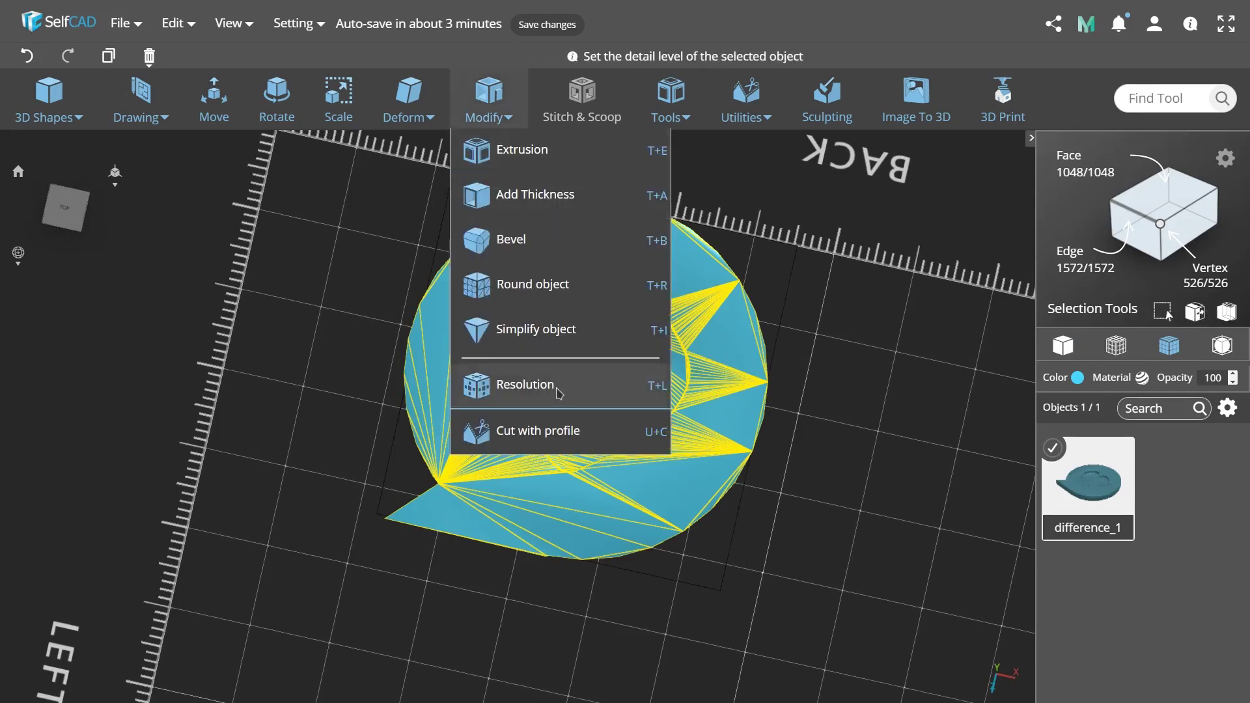
left_click(524, 385)
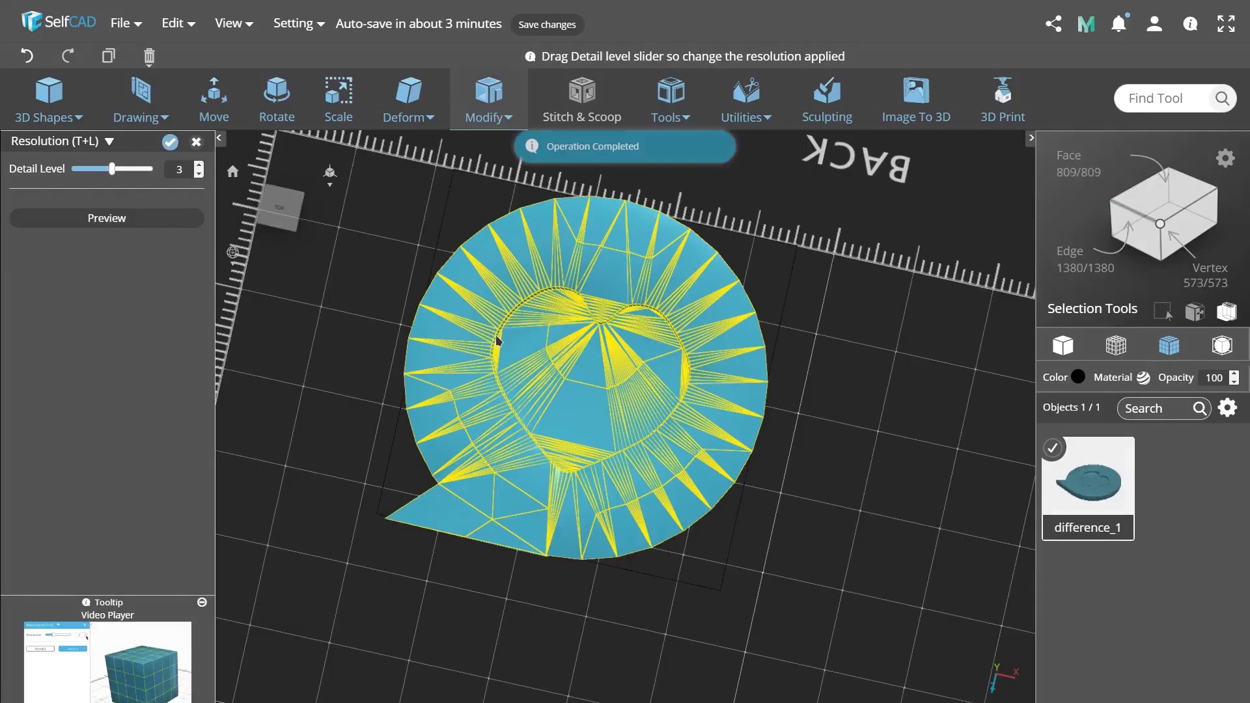
left_click(170, 142)
Move the speech bubble to near the center of the grid, at about X 5.23 and Z -5.84.
scroll(492, 313, "down", 3)
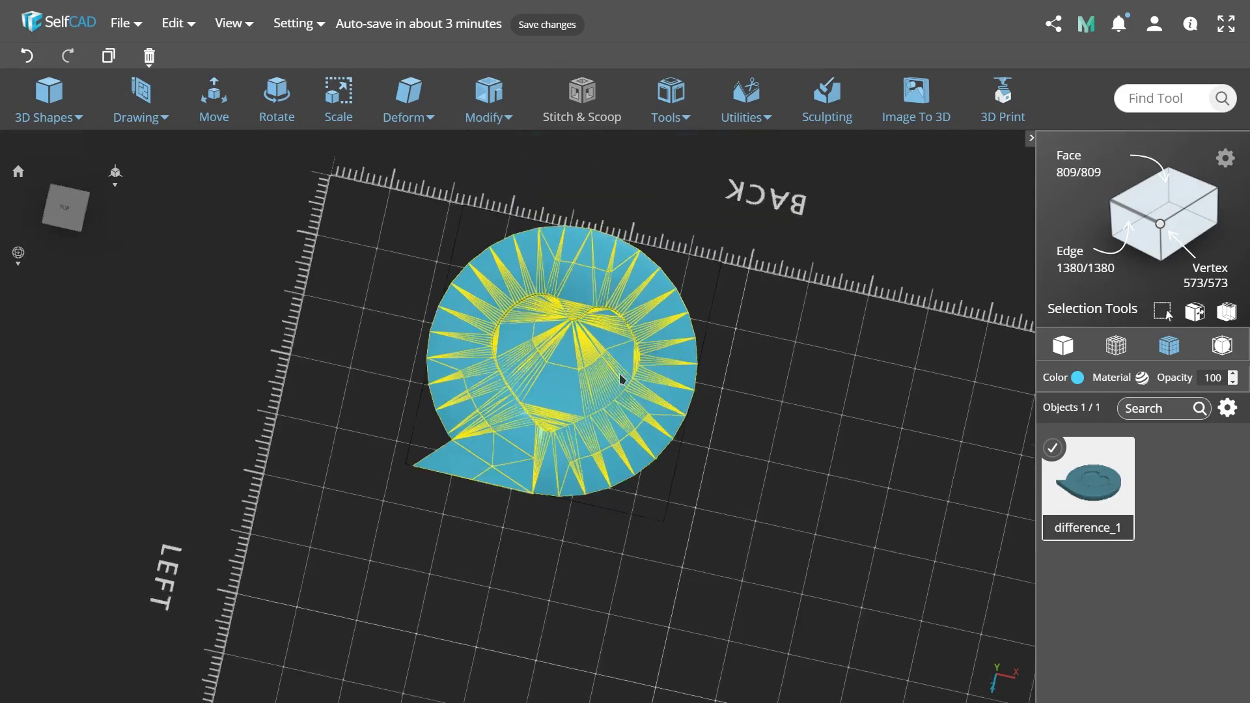
key("m")
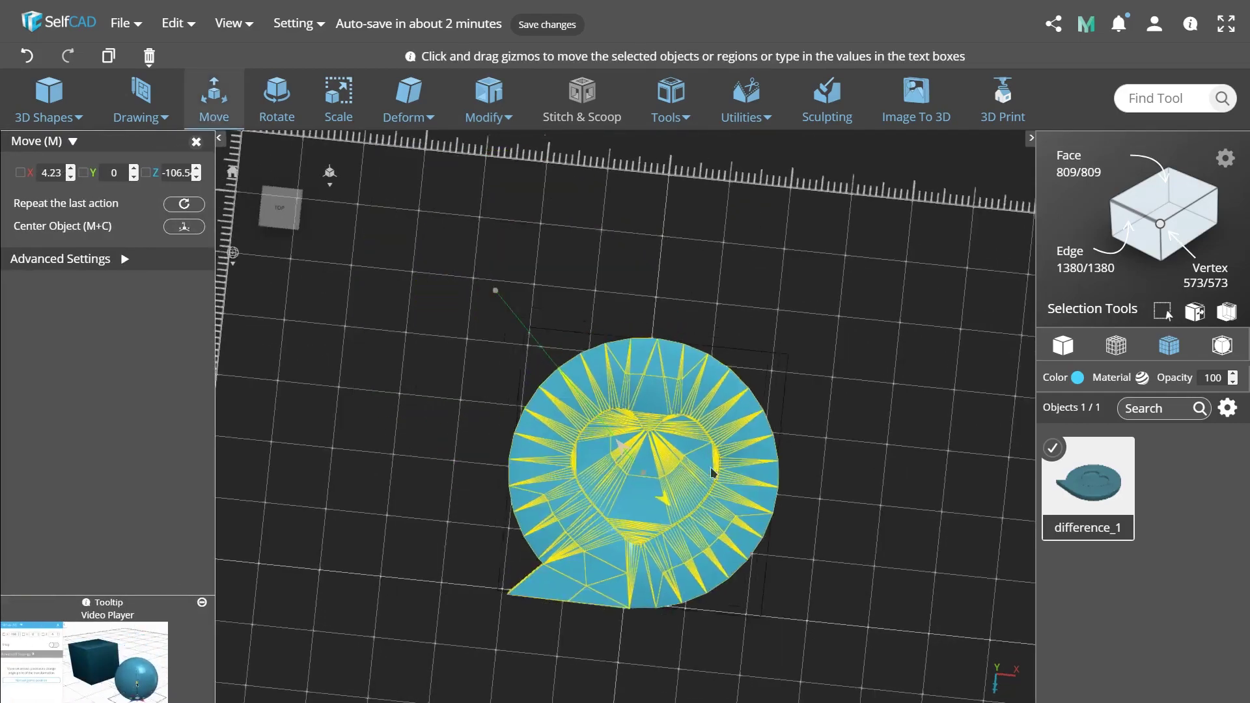
left_click_drag(712, 473, 713, 469)
right_click_drag(771, 596, 748, 430)
left_click_drag(616, 268, 607, 414)
scroll(756, 531, "up", 3)
right_click_drag(750, 545, 669, 467)
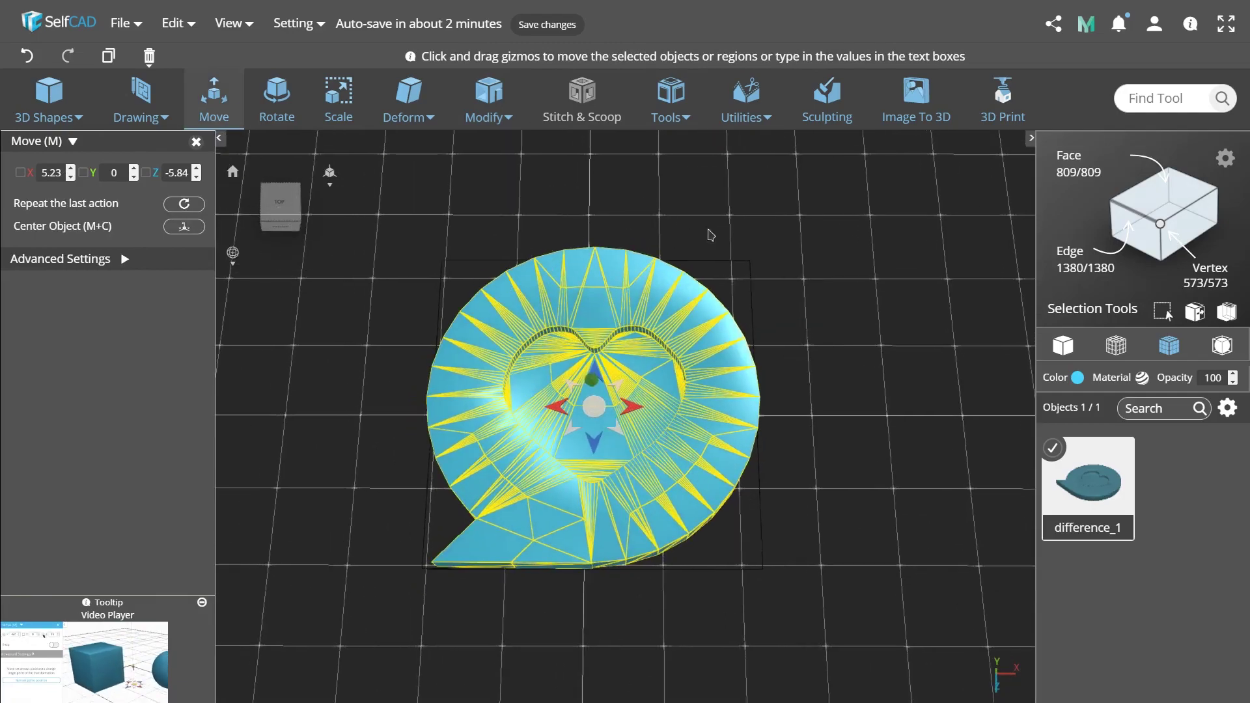
Rotate the speech bubble upright so the heart recess faces front, and show it as a solid without mesh lines.
key("r")
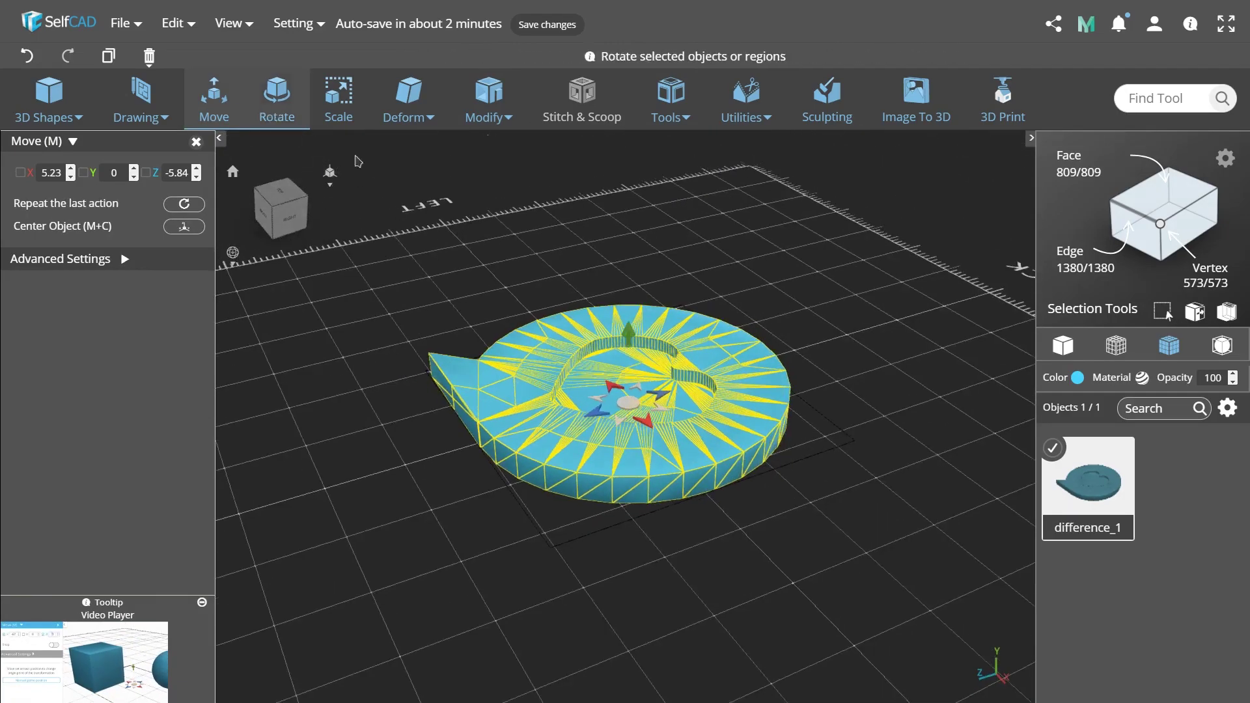
left_click_drag(629, 384, 631, 337)
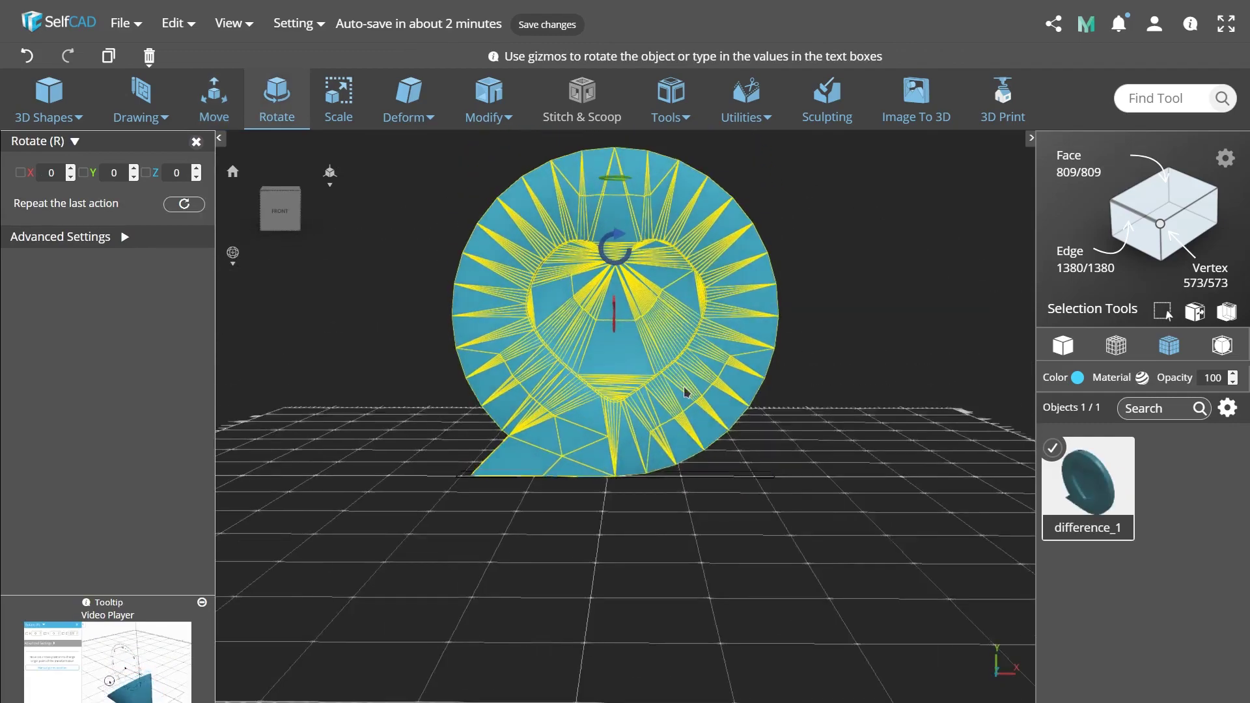
left_click(1162, 350)
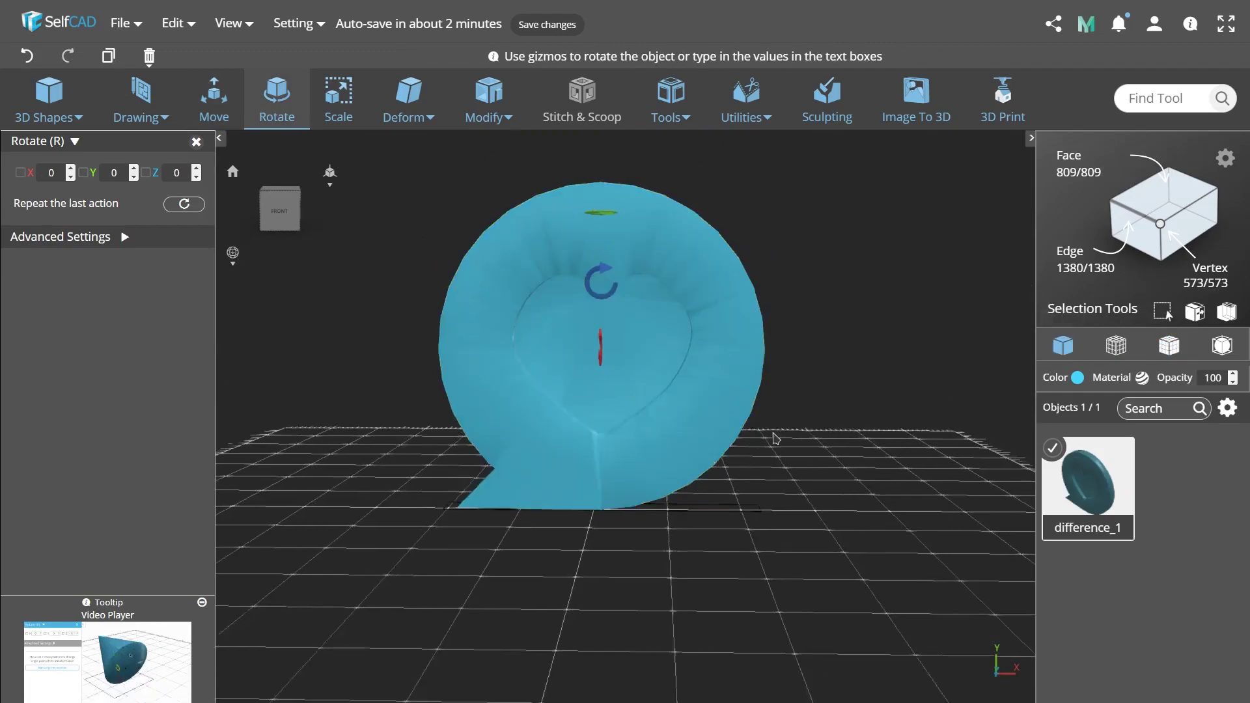
Repair the speech bubble's mesh with Magic Fix at a tolerance of 250.
left_click(678, 117)
left_click(731, 285)
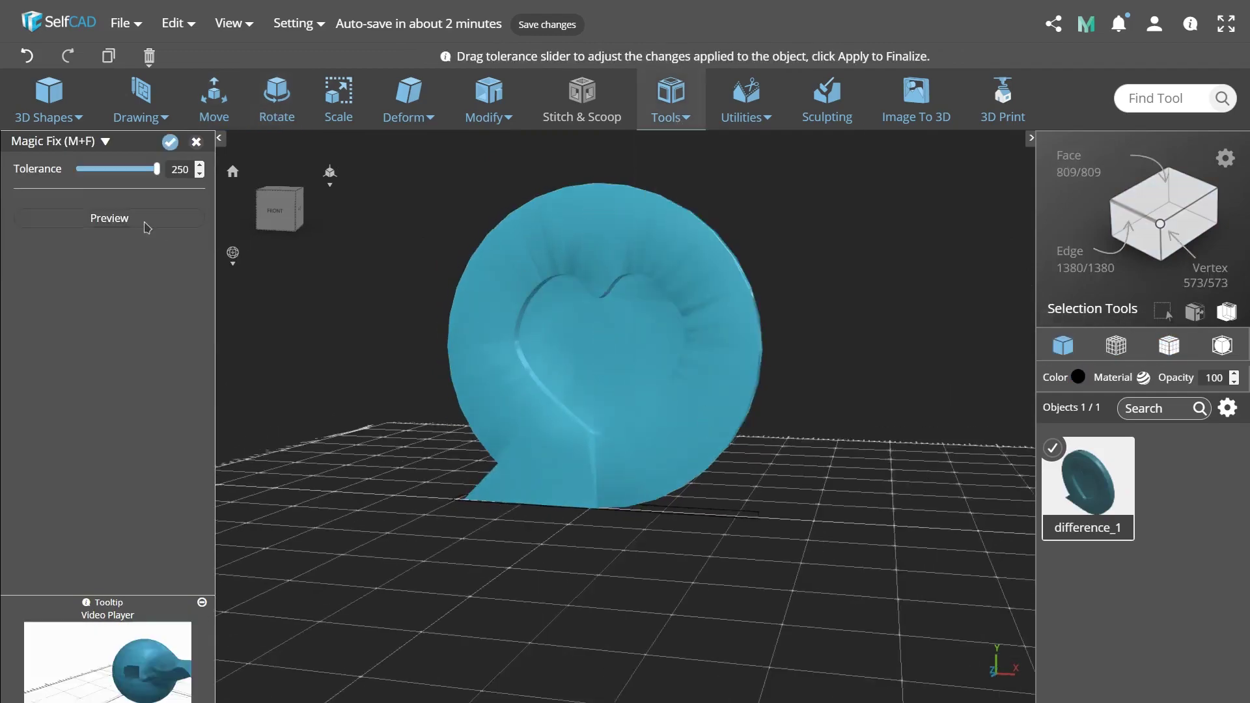
left_click(143, 225)
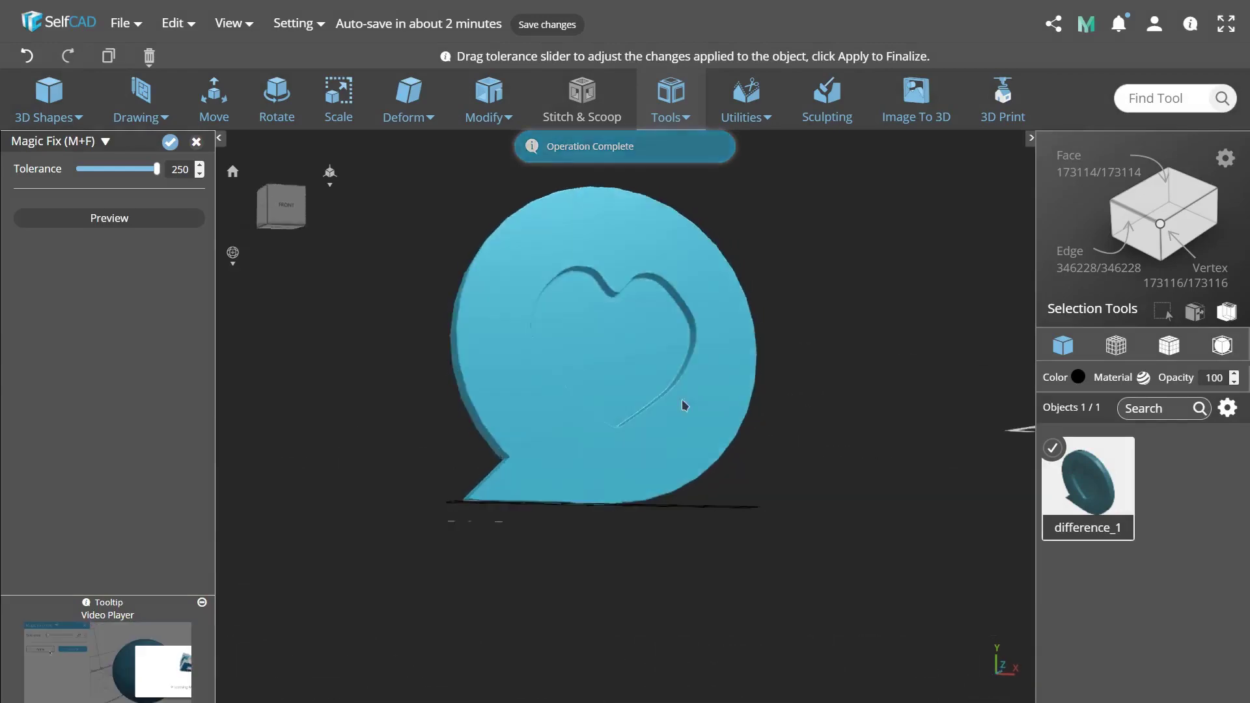
left_click(170, 142)
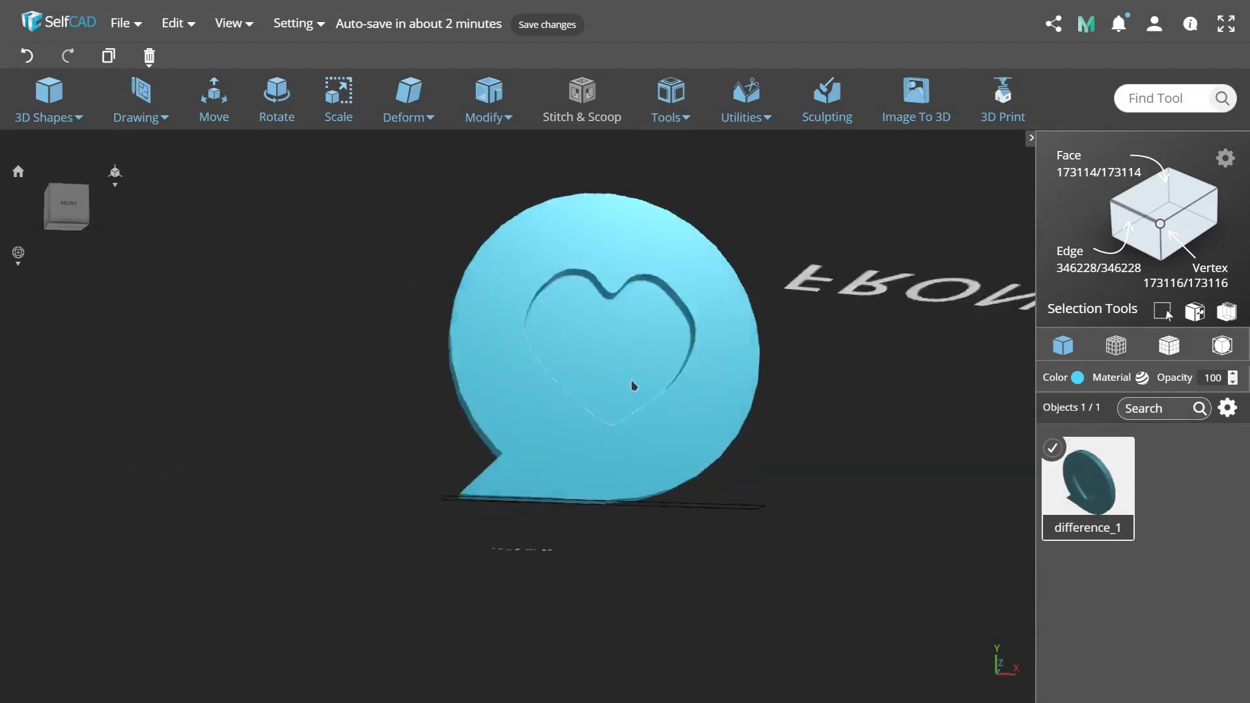
Give the speech bubble the red Plastic 3 material from the Plastic category.
left_click(1141, 378)
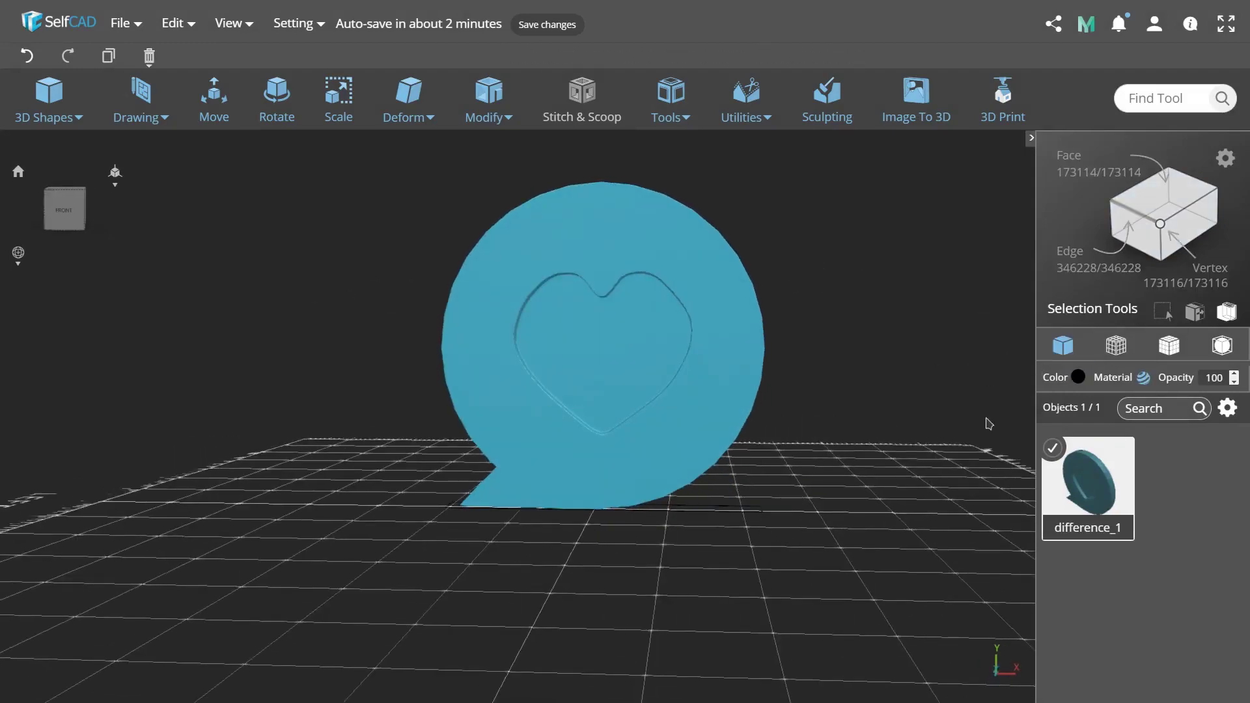
left_click(107, 170)
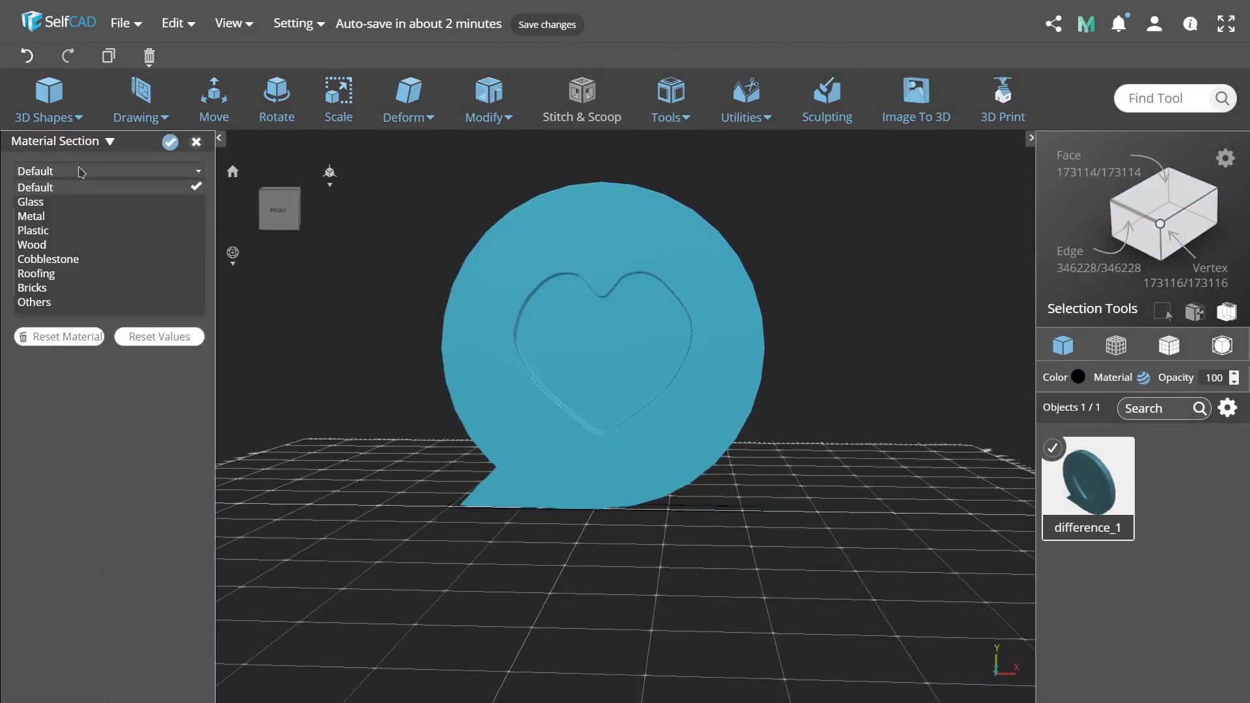
left_click(33, 231)
left_click(68, 368)
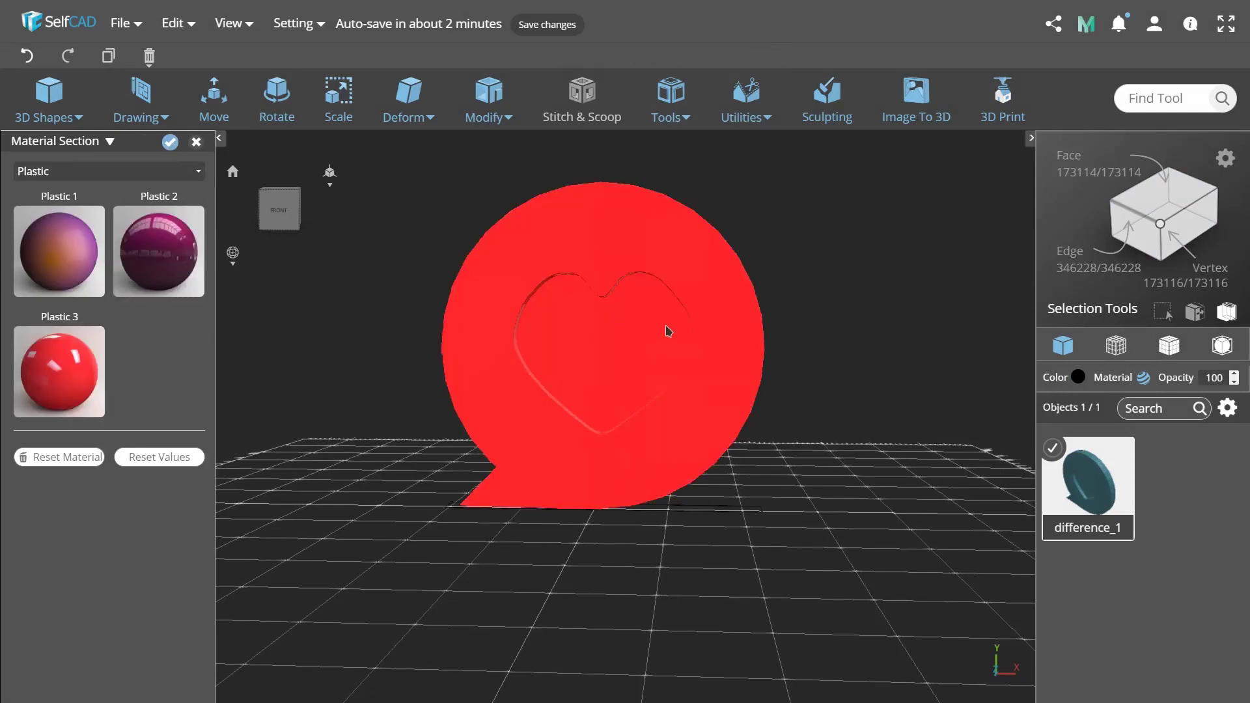
Deselect the red speech bubble and inspect its front, back and heart recess from several angles.
left_click_drag(814, 469, 728, 461)
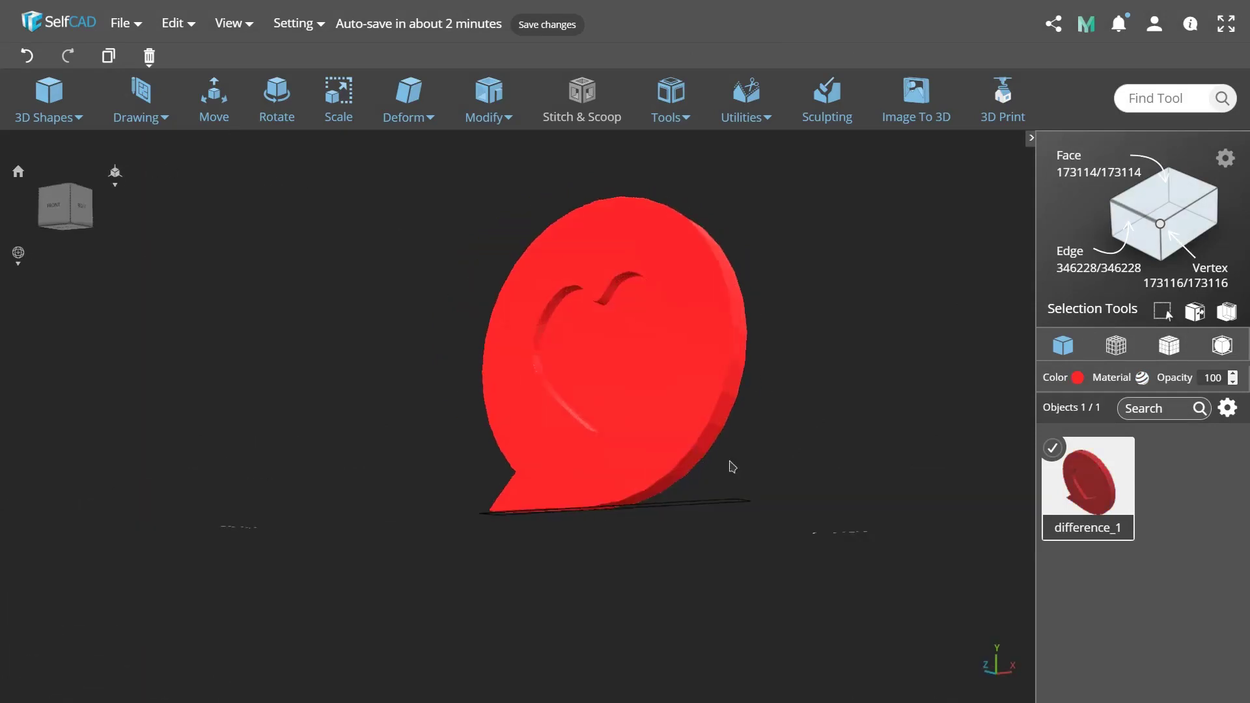
left_click(801, 481)
left_click_drag(678, 499, 430, 483)
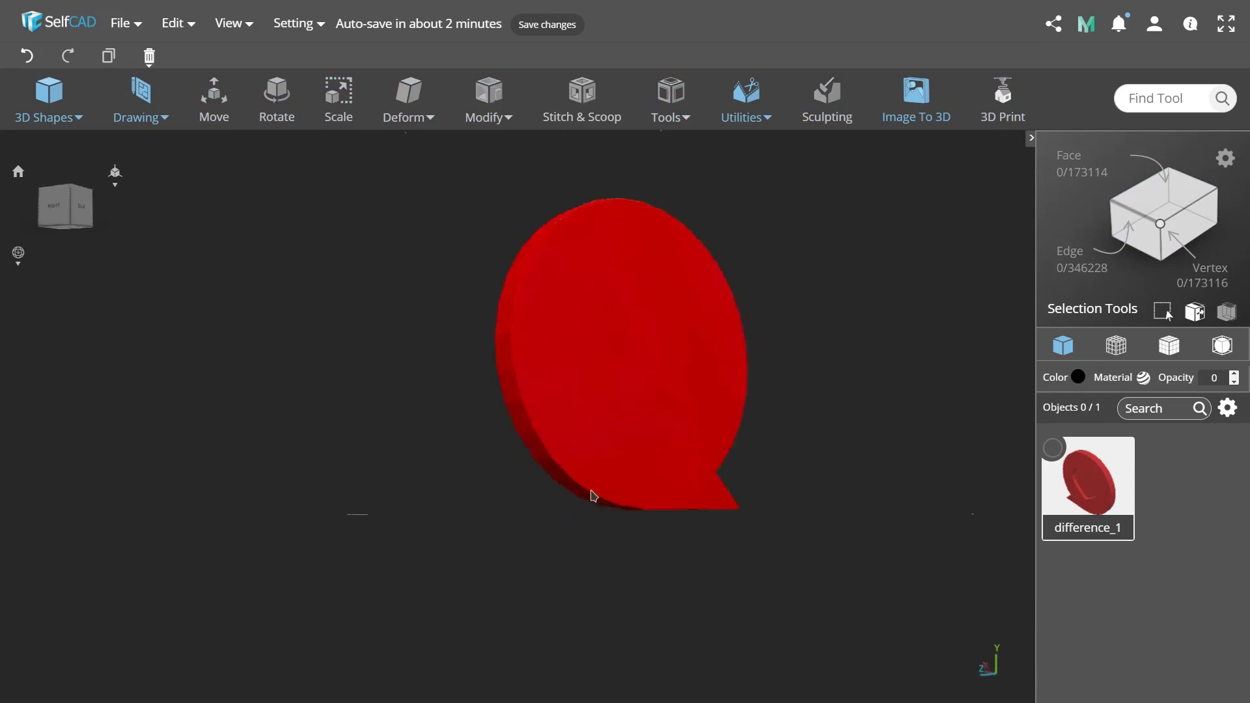
left_click_drag(593, 496, 417, 450)
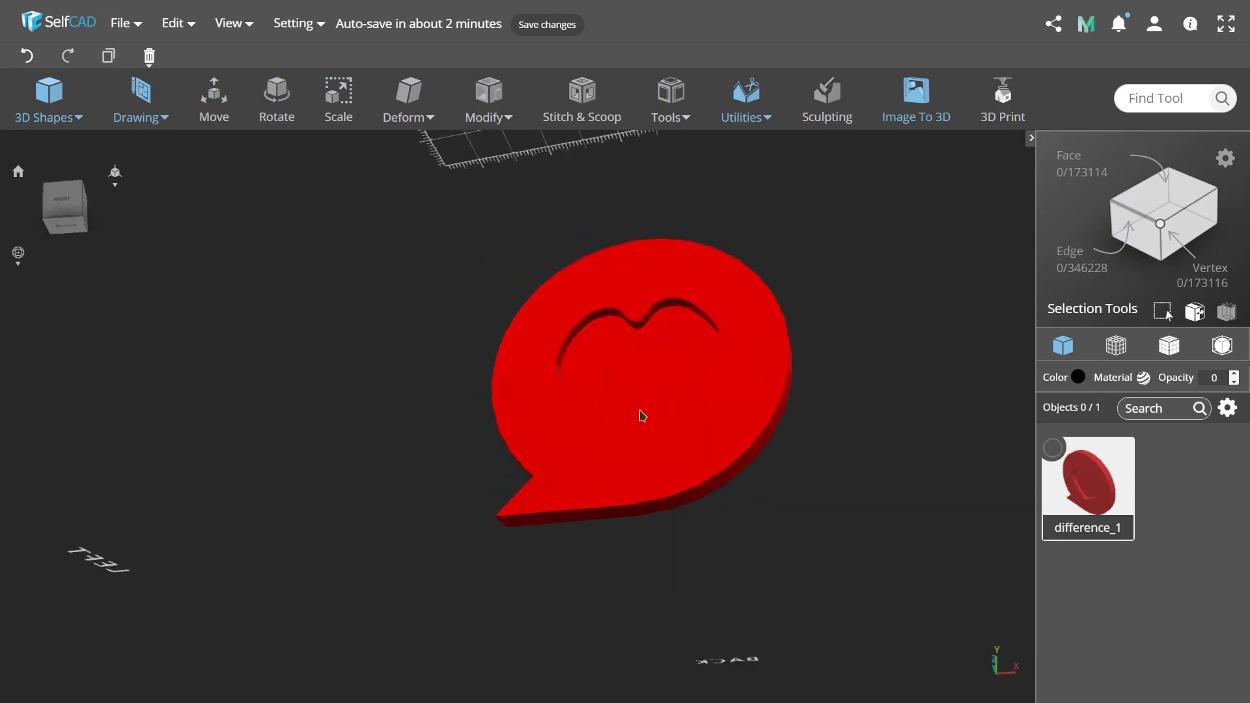
left_click_drag(551, 417, 691, 428)
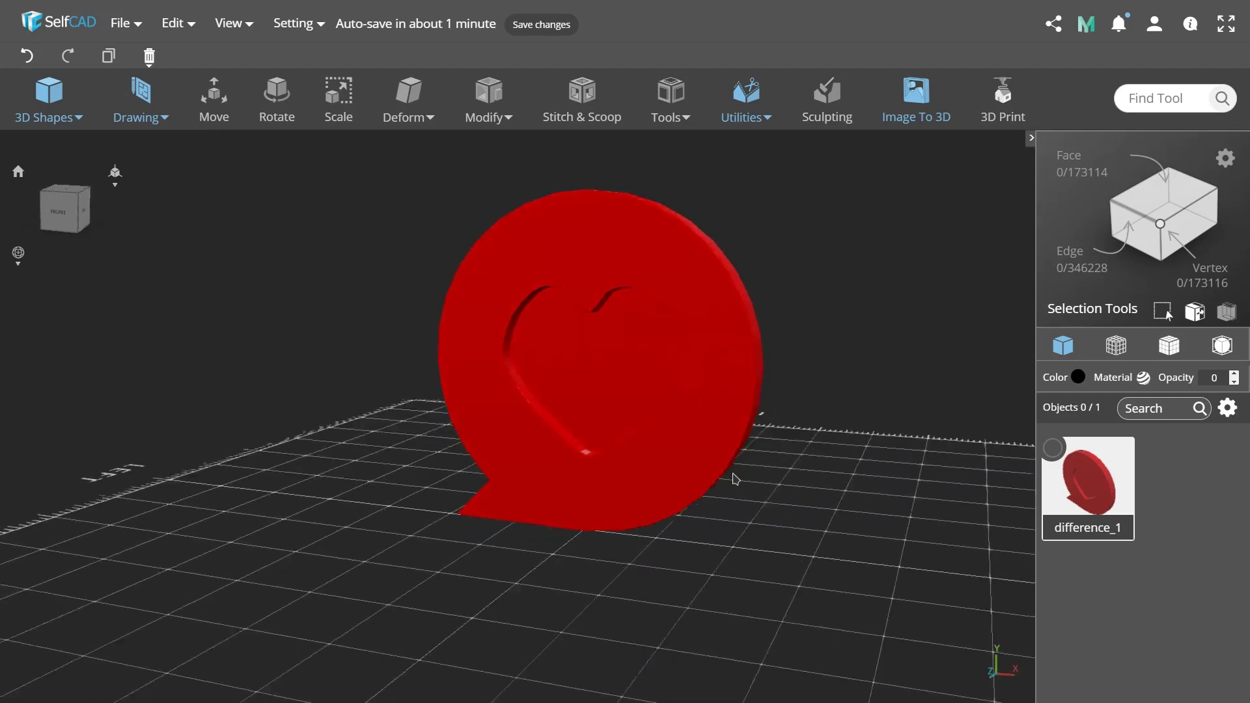
left_click_drag(734, 479, 689, 482)
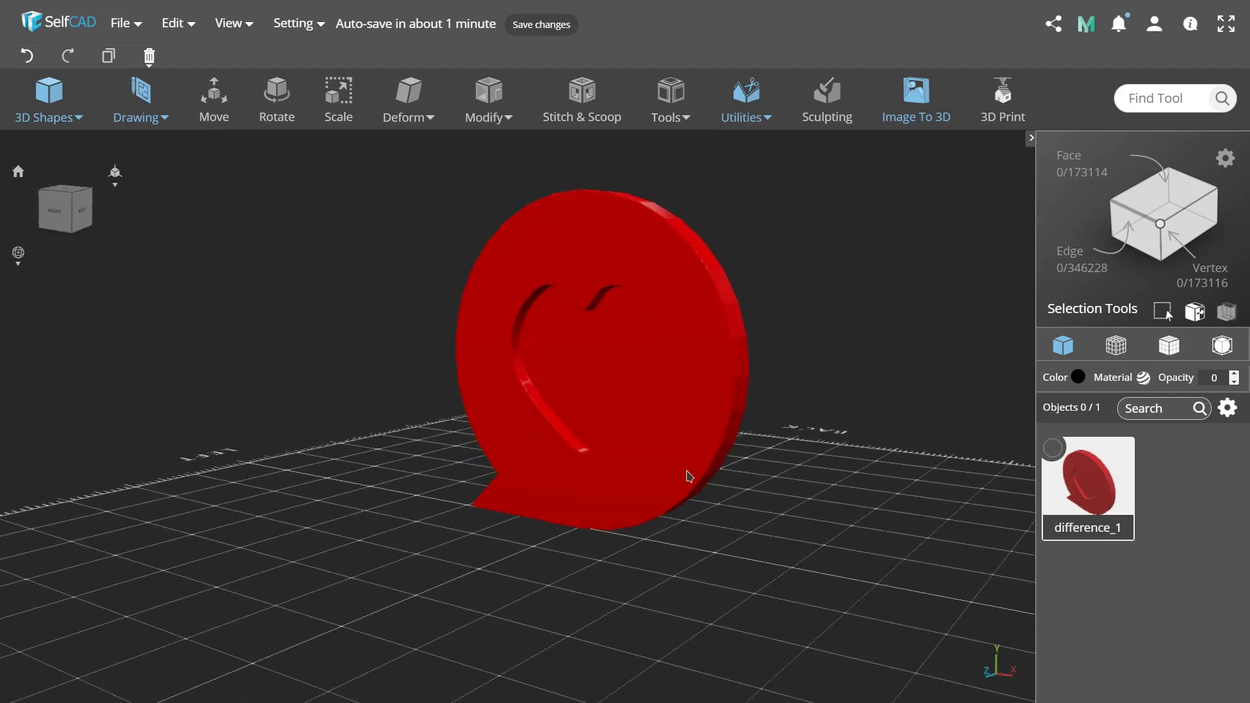